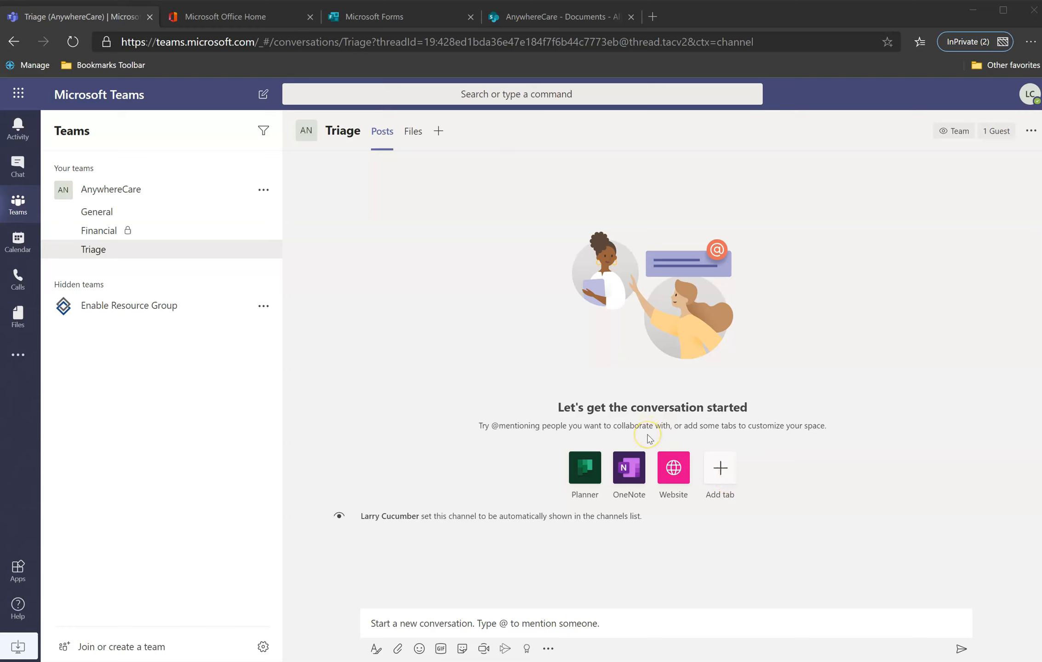
Step: Add a Planner tab to the Triage channel with a new plan named AnyWareCare Plan
left_click(439, 133)
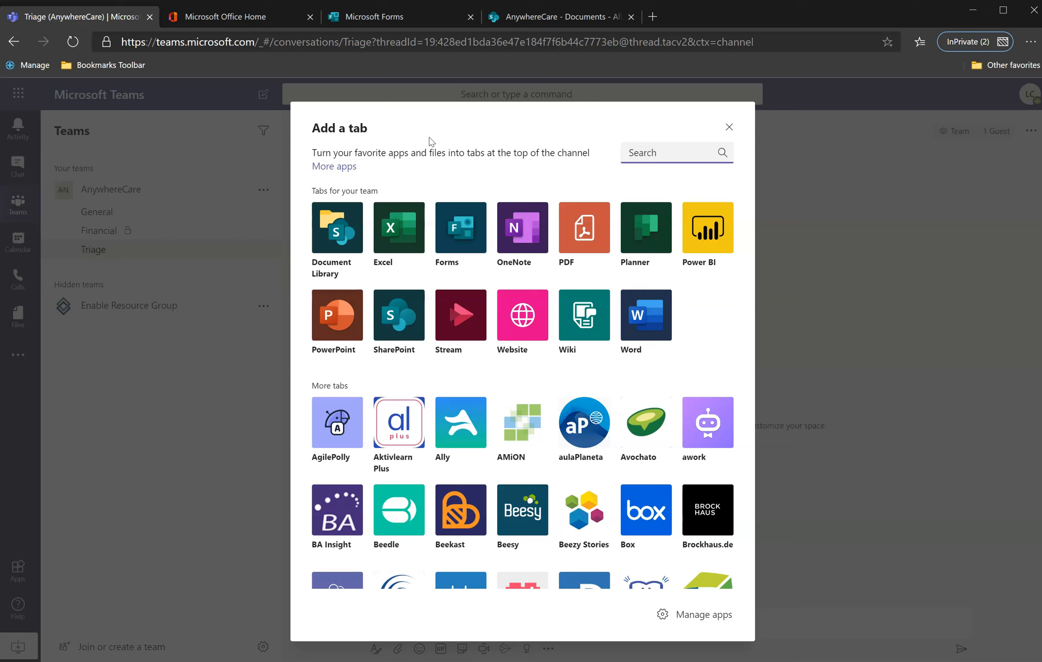
left_click(651, 242)
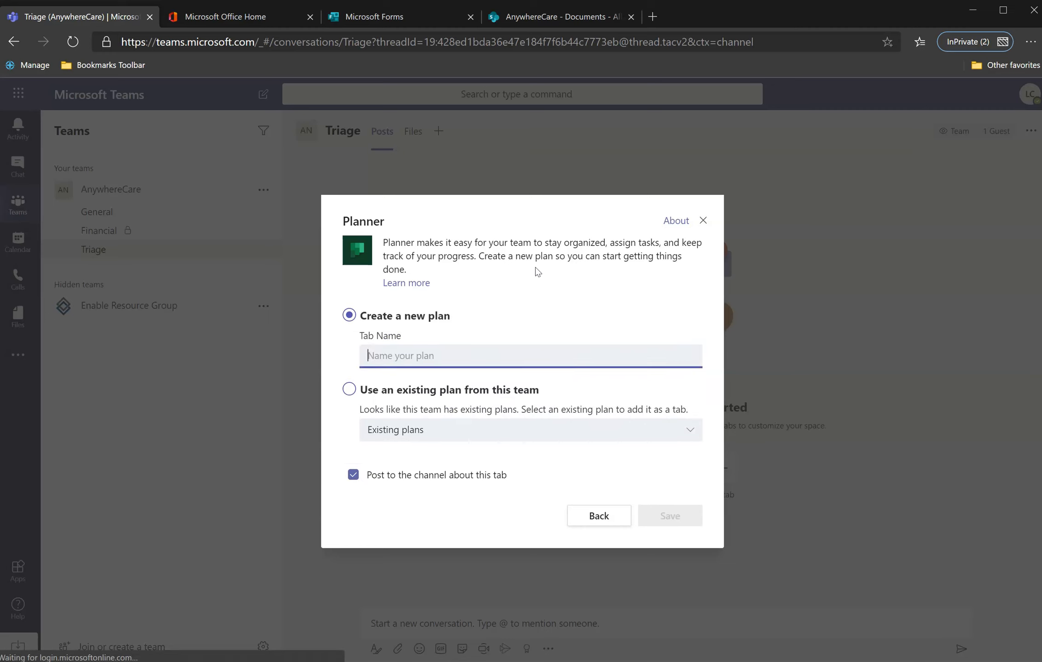
left_click(688, 431)
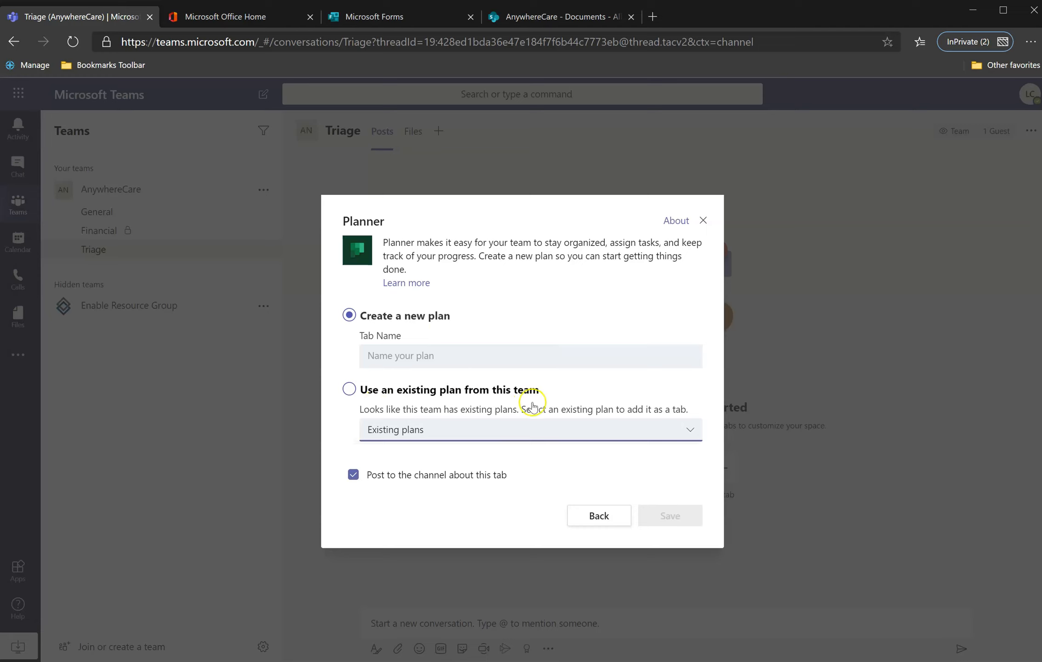
left_click(392, 325)
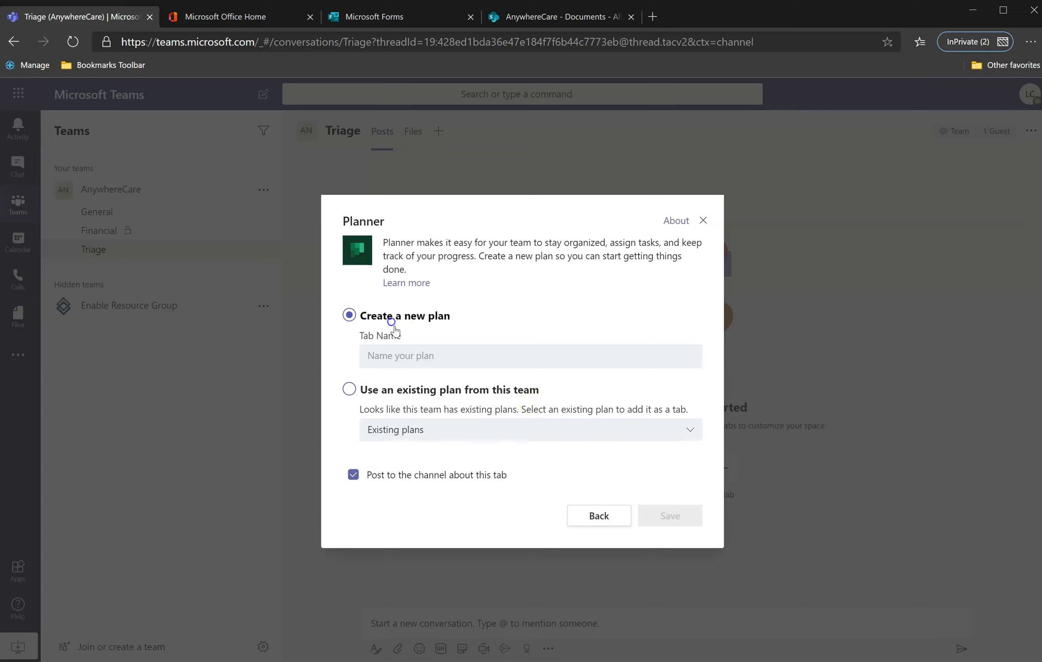
left_click(409, 357)
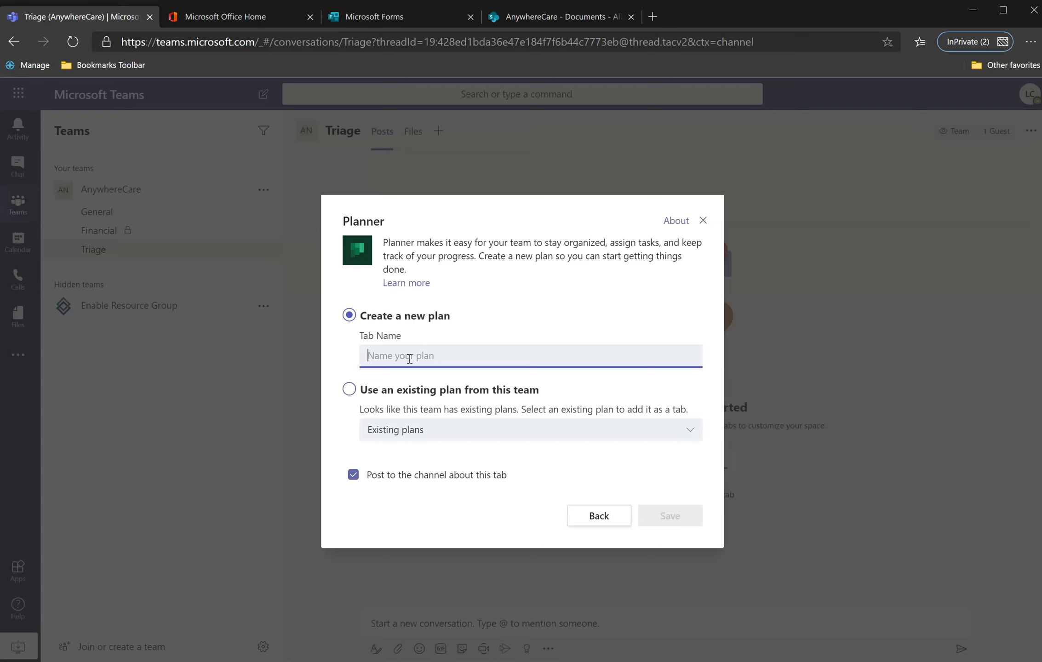
type("AnyWare C")
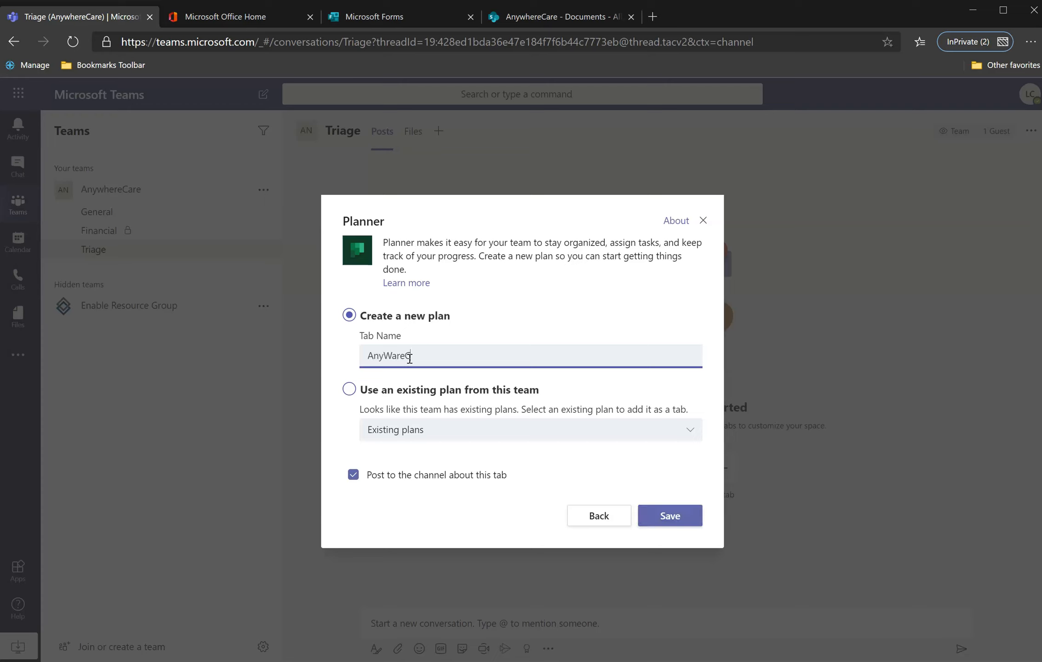
type("are")
key("BackSpace")
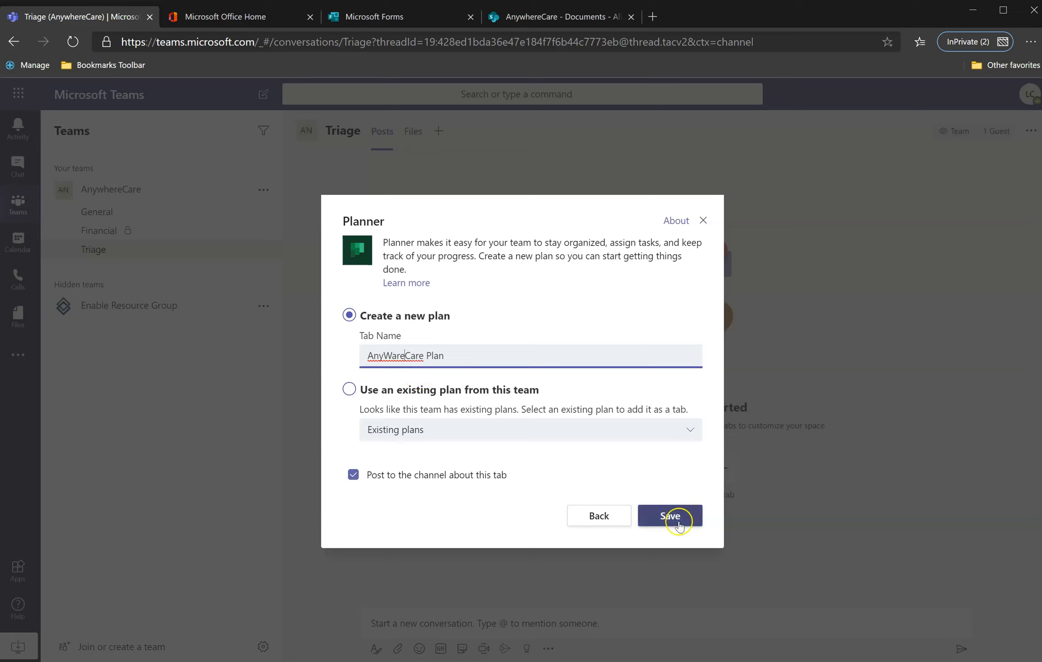
left_click(679, 525)
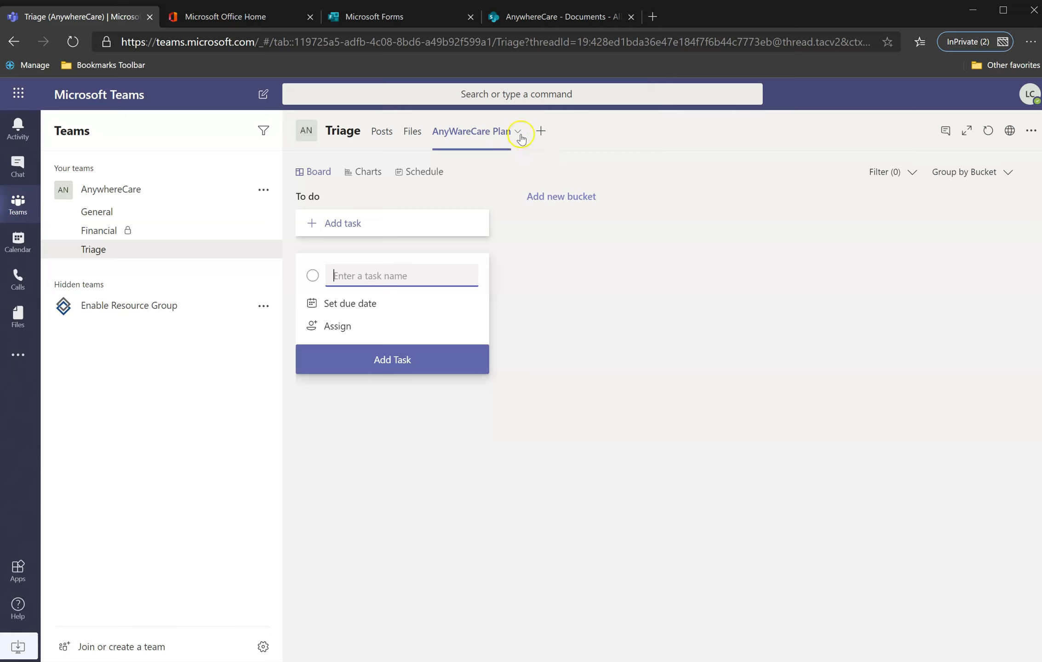
Step: Rename the plan's To do bucket as Intake
left_click(328, 228)
left_click(314, 197)
left_click_drag(349, 204, 272, 204)
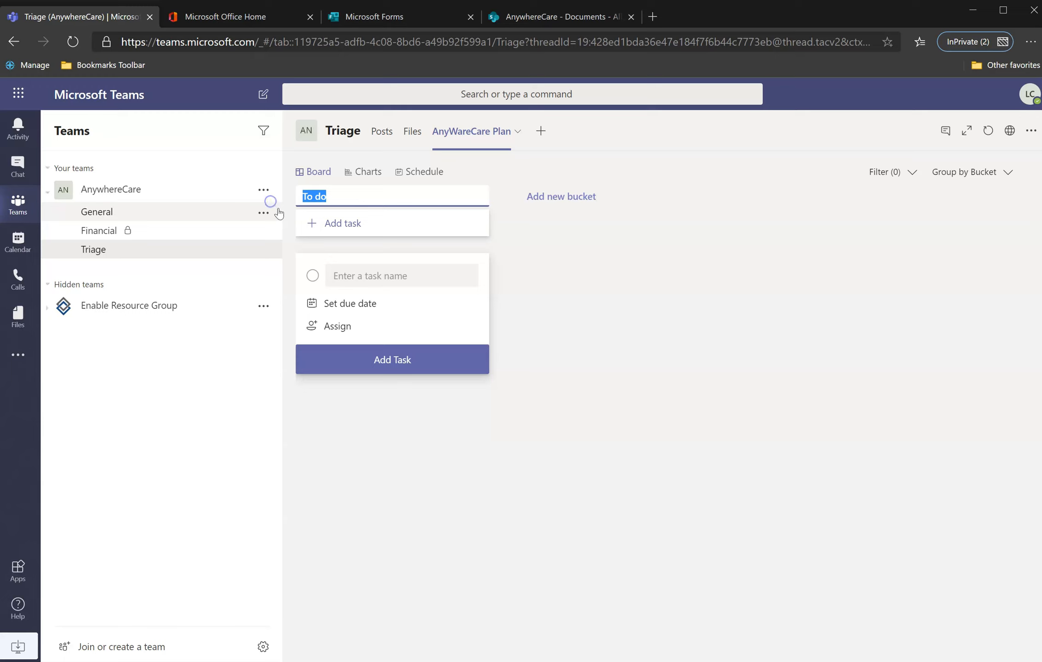
type("Intake")
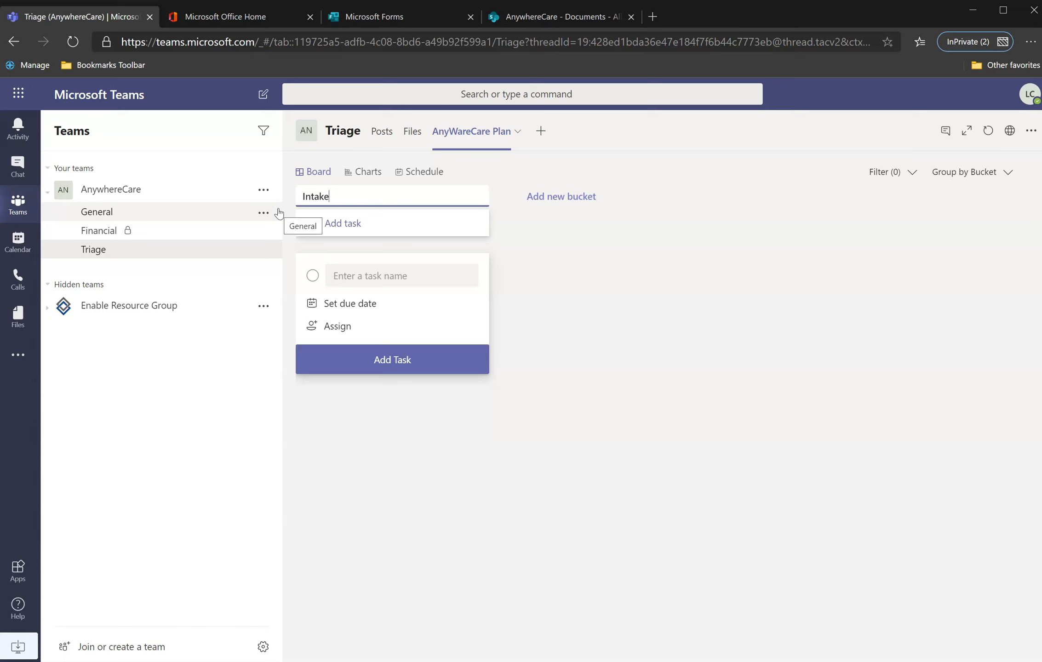
Step: Add two new buckets named Meals and Financial to the plan board
left_click(570, 196)
type("Meals")
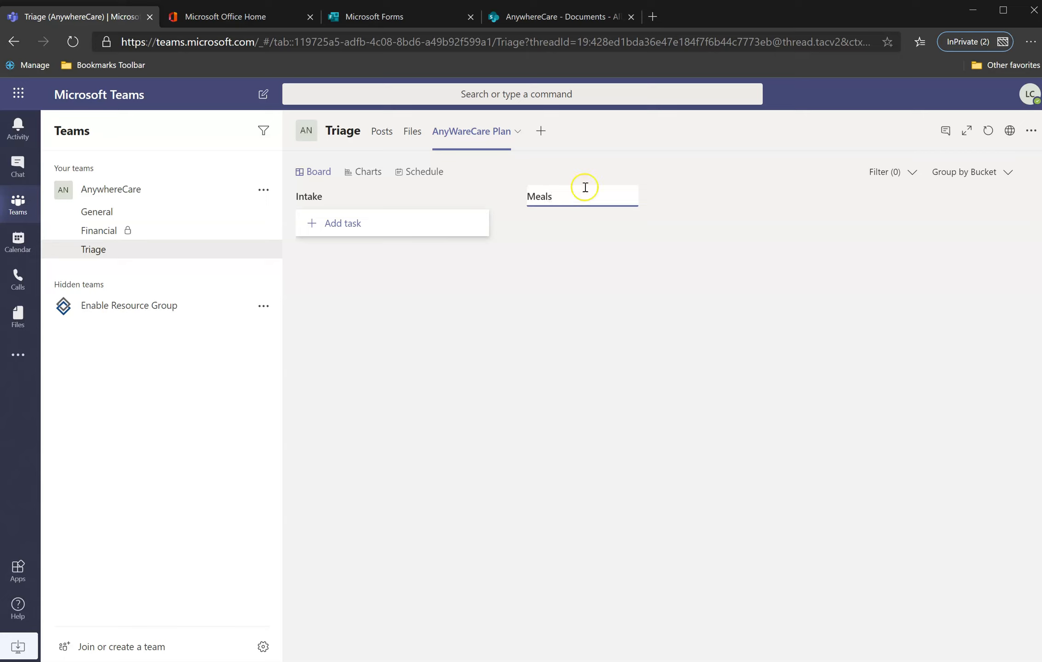
left_click(714, 204)
left_click(789, 198)
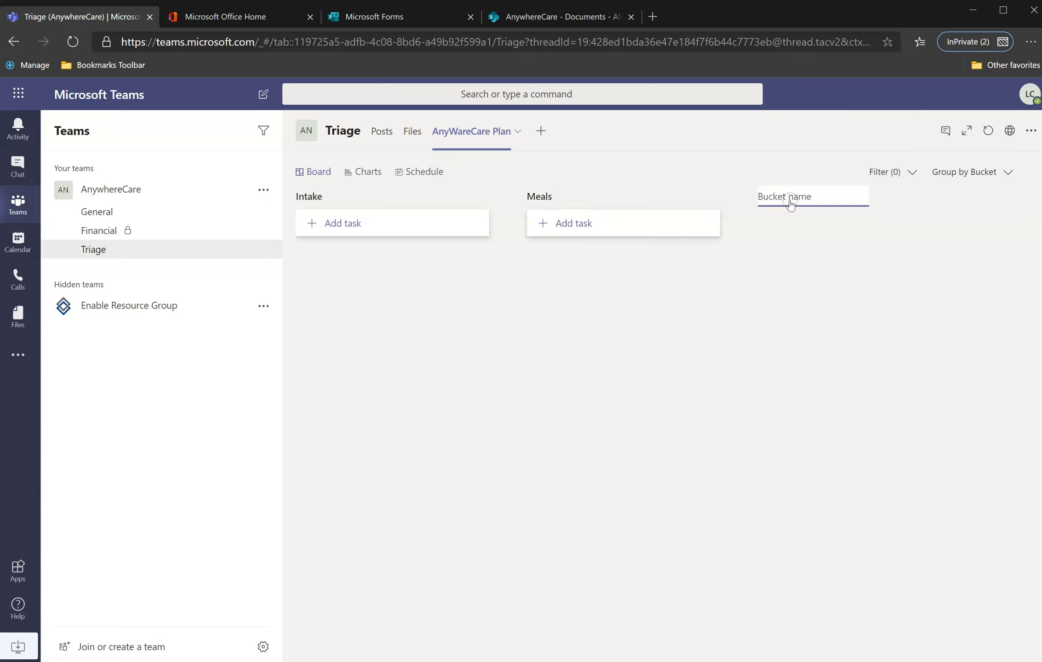
type("Financial")
left_click(810, 238)
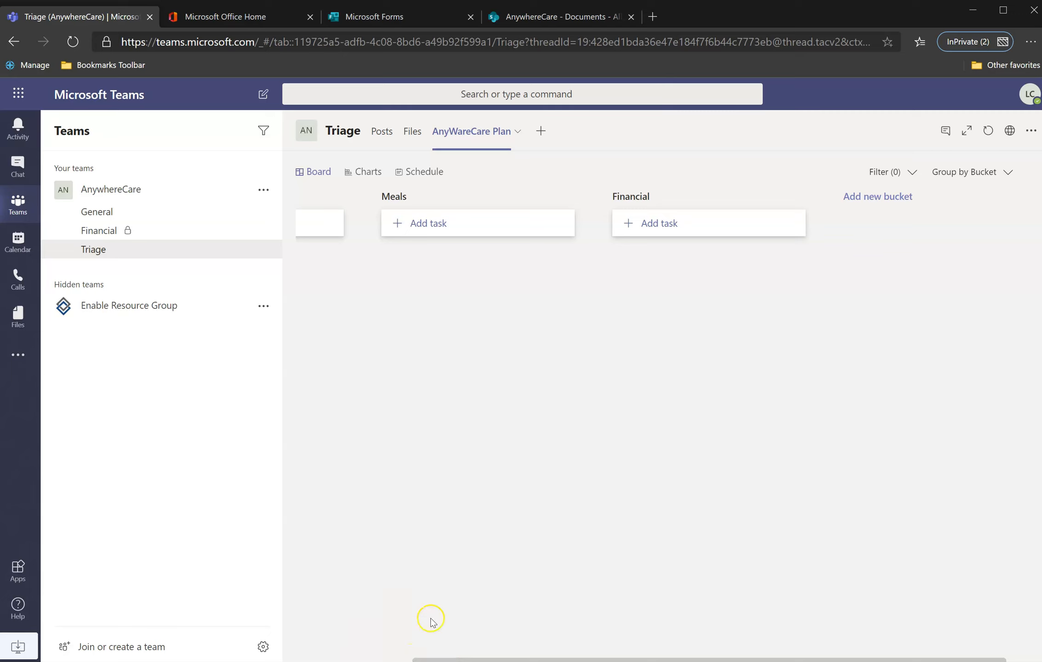
left_click(399, 658)
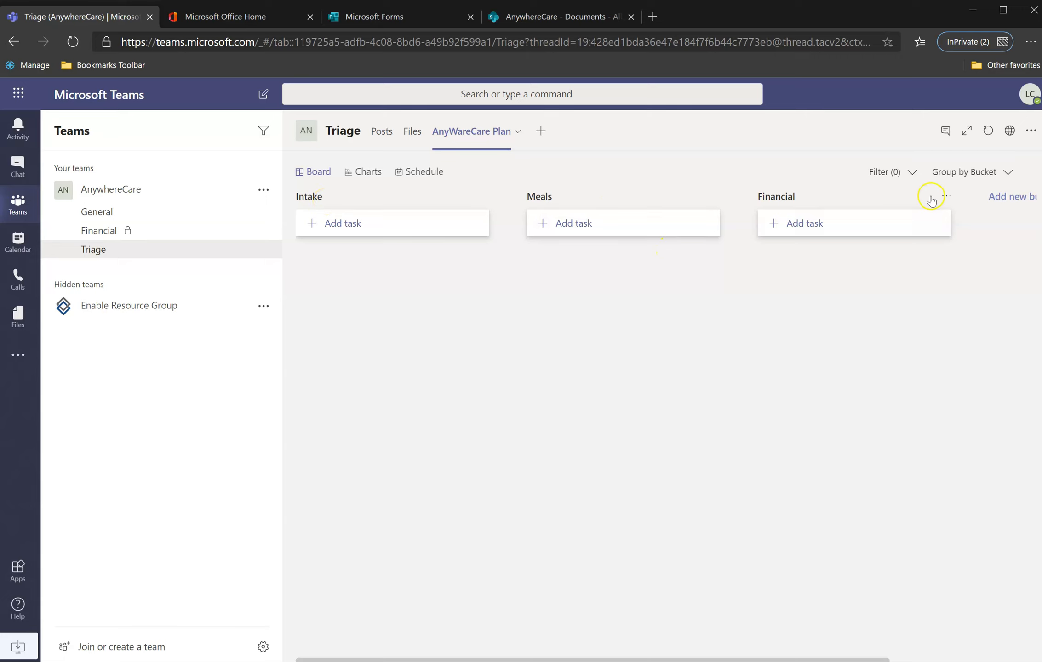
Step: Start a new task in the Intake bucket named New Care Request with the due date 04/01
left_click(334, 231)
left_click(380, 276)
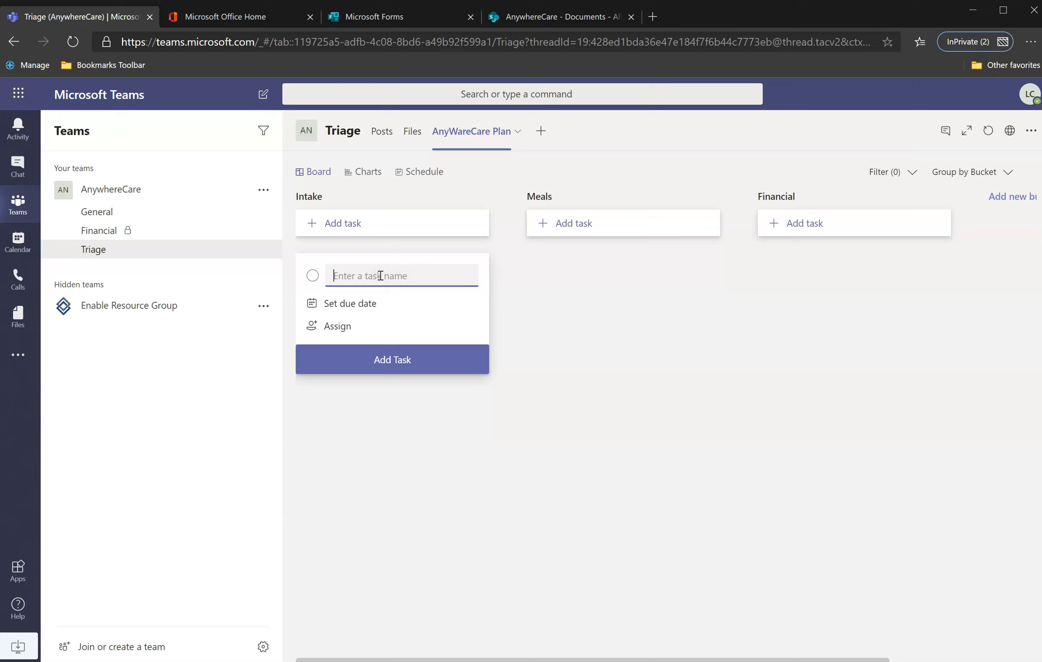
type("New Care Request")
left_click(340, 307)
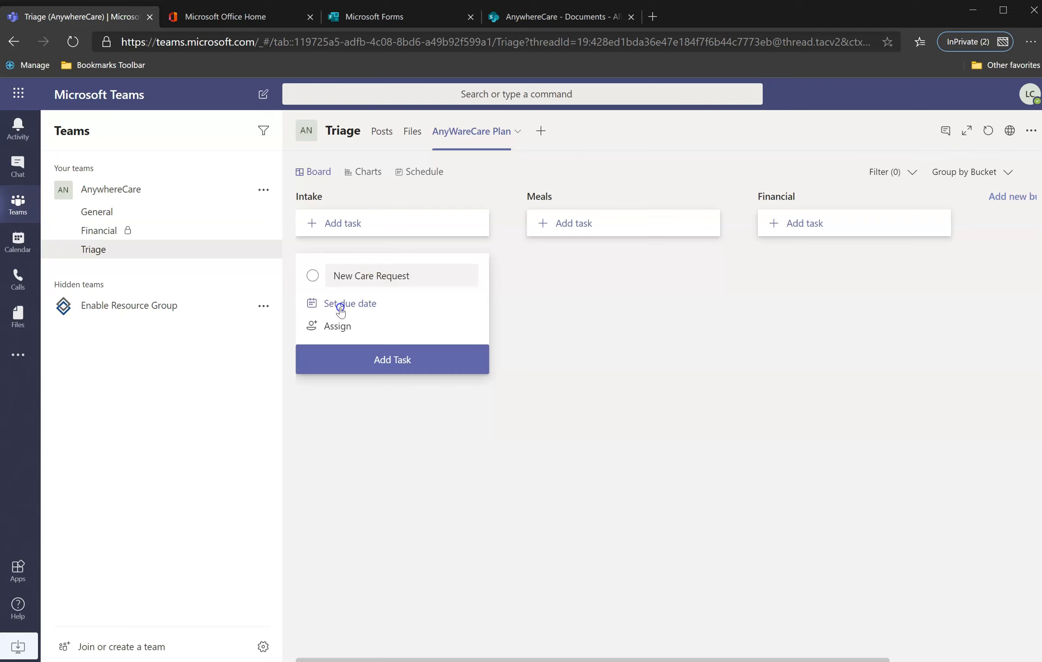
left_click(376, 447)
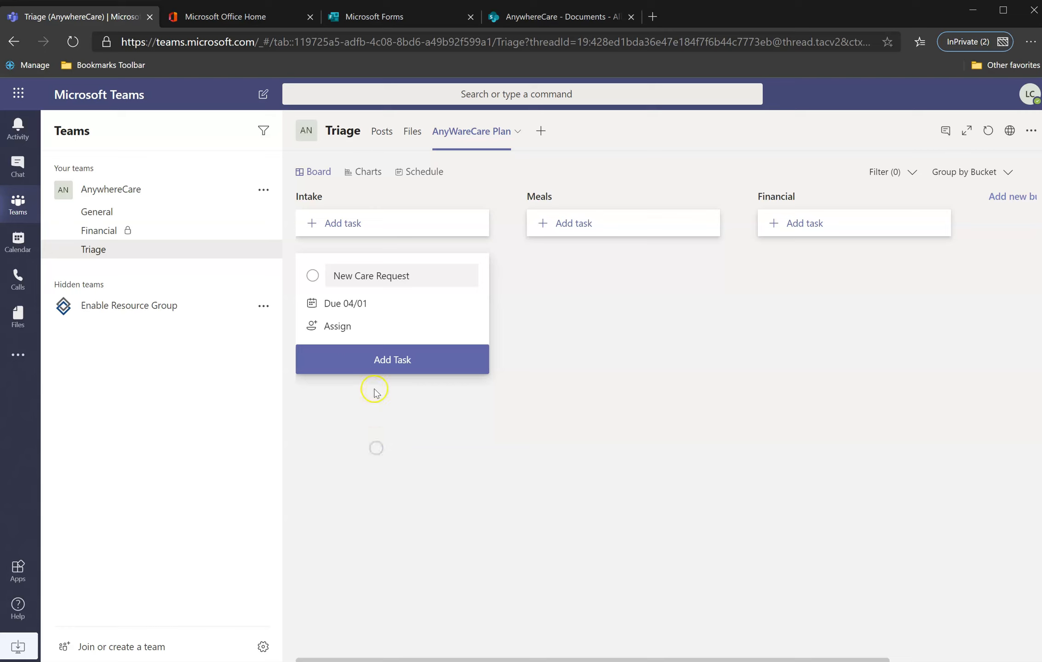
Step: Assign the new task to the signed-in team member and add it to the Intake bucket
left_click(342, 328)
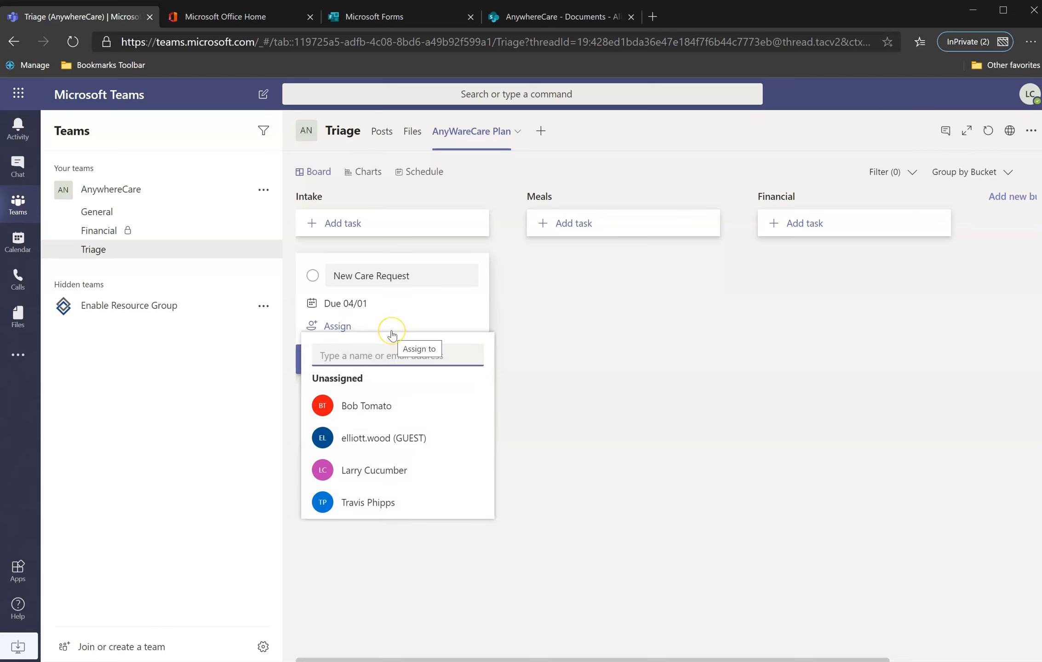
type("larr")
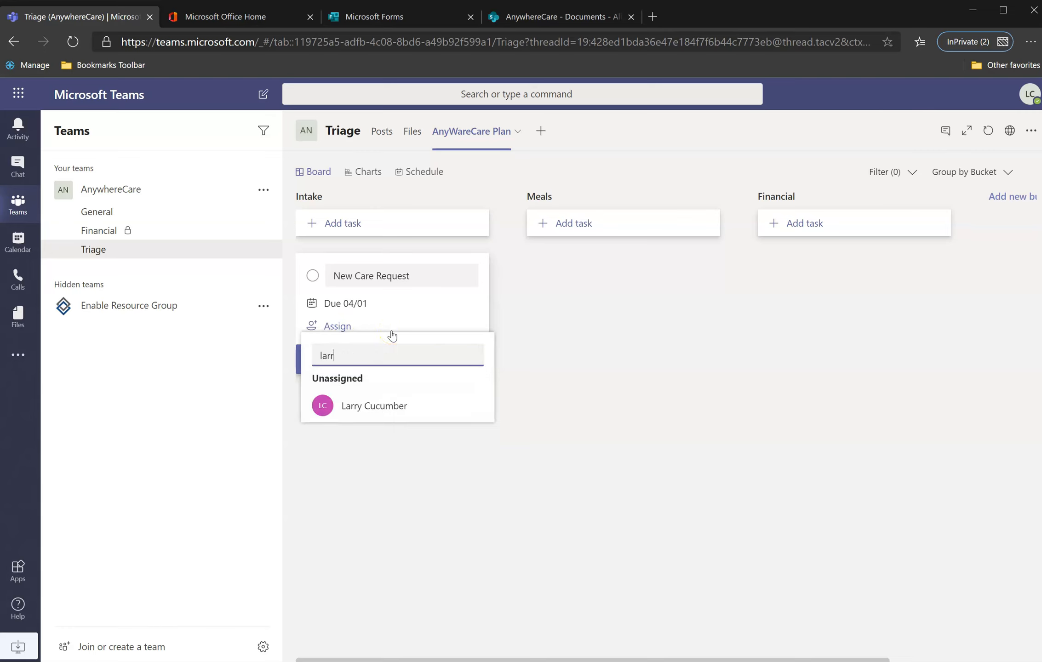
left_click(364, 407)
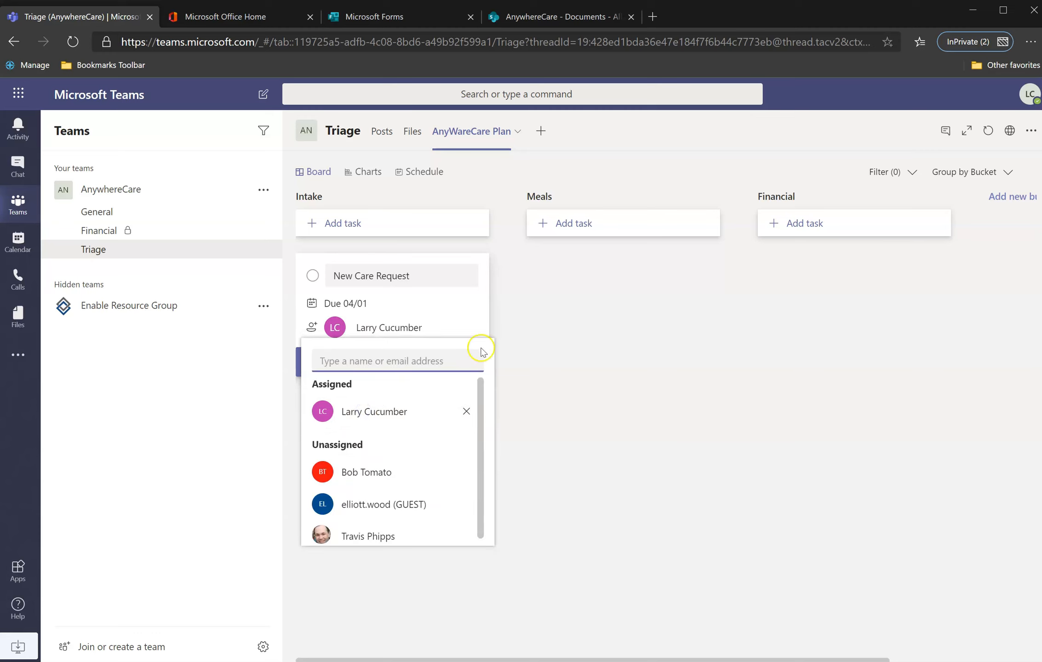
left_click(472, 324)
left_click(417, 357)
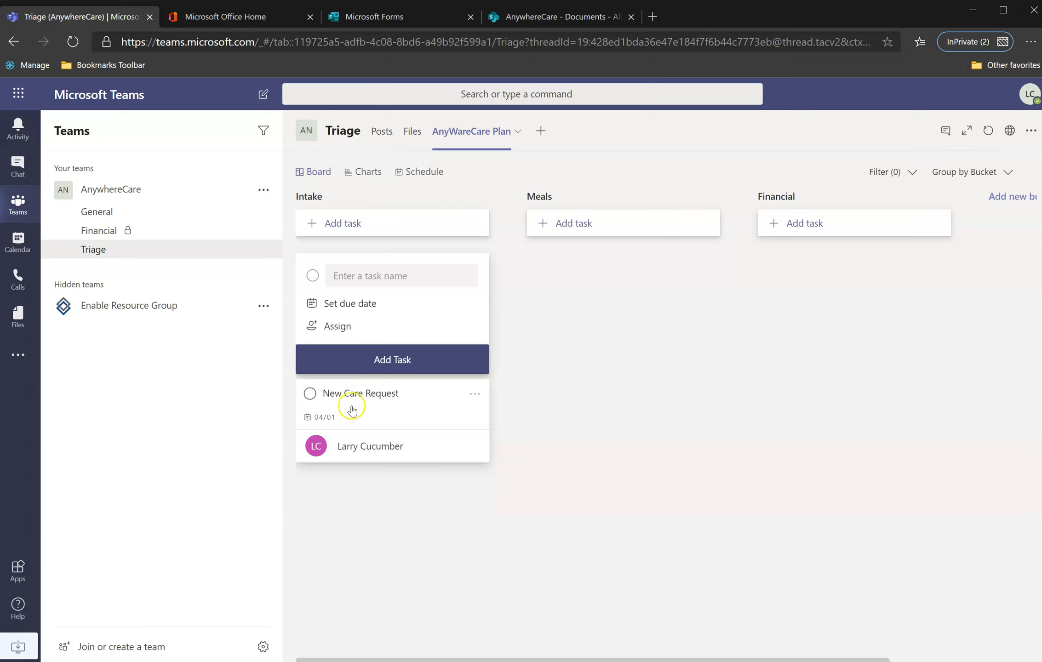
Step: In the New Care Request task's details, set the progress to In progress and the priority to Important
left_click(384, 403)
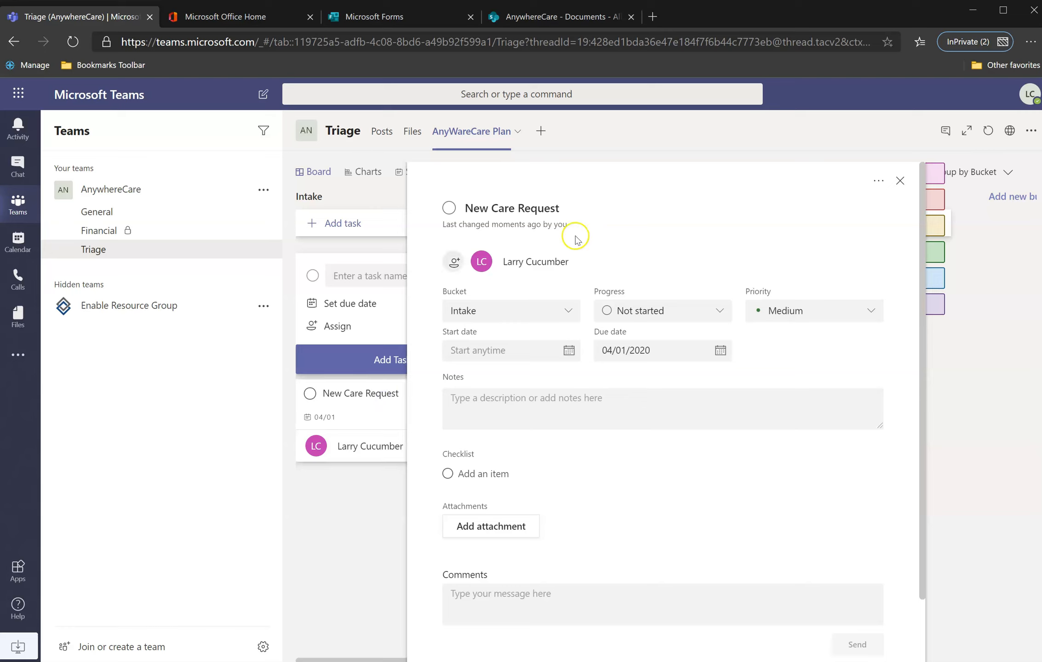
left_click(569, 210)
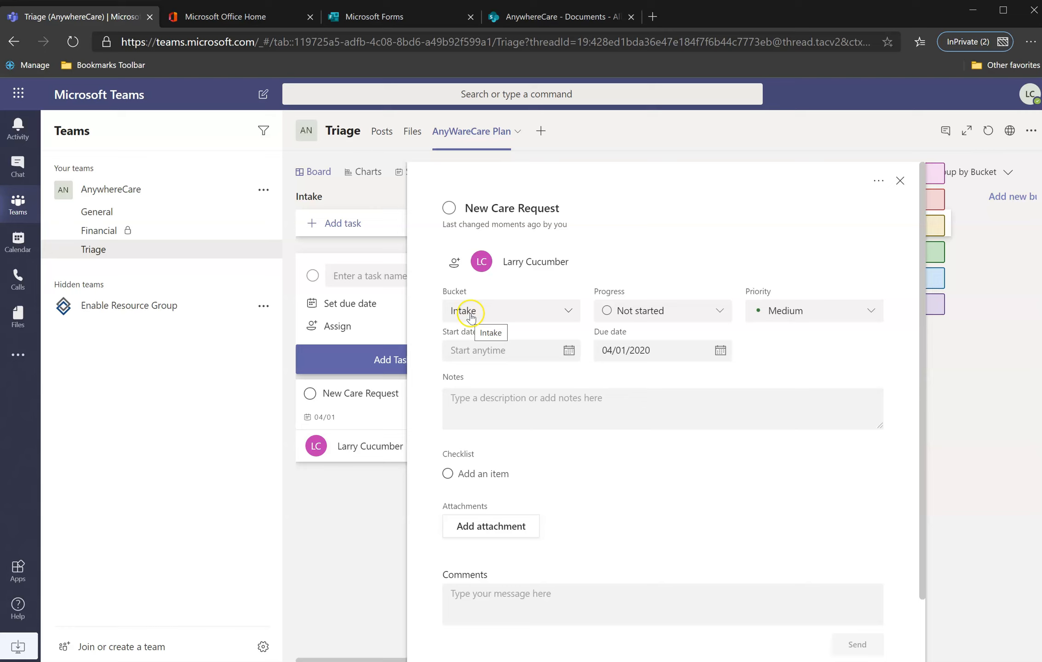
left_click(685, 314)
left_click(667, 356)
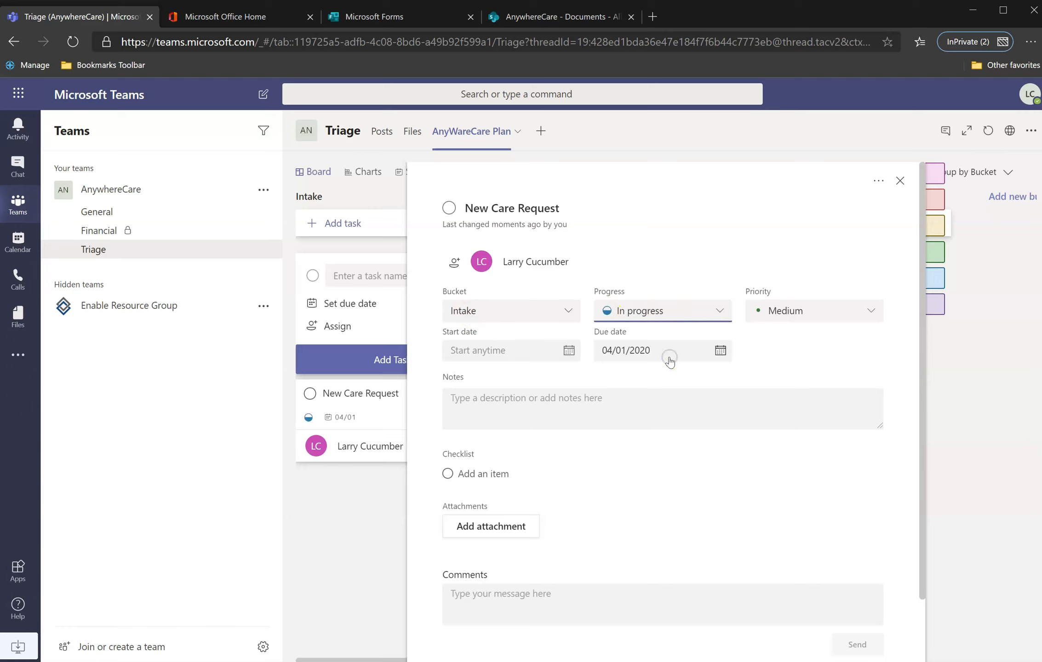
left_click(787, 314)
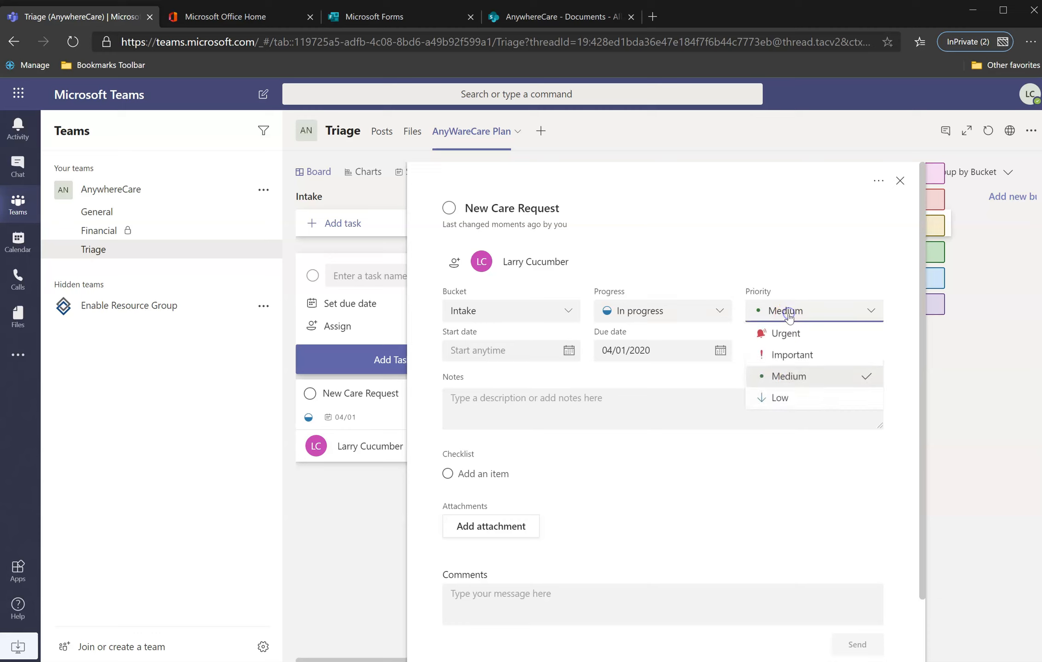
left_click(790, 355)
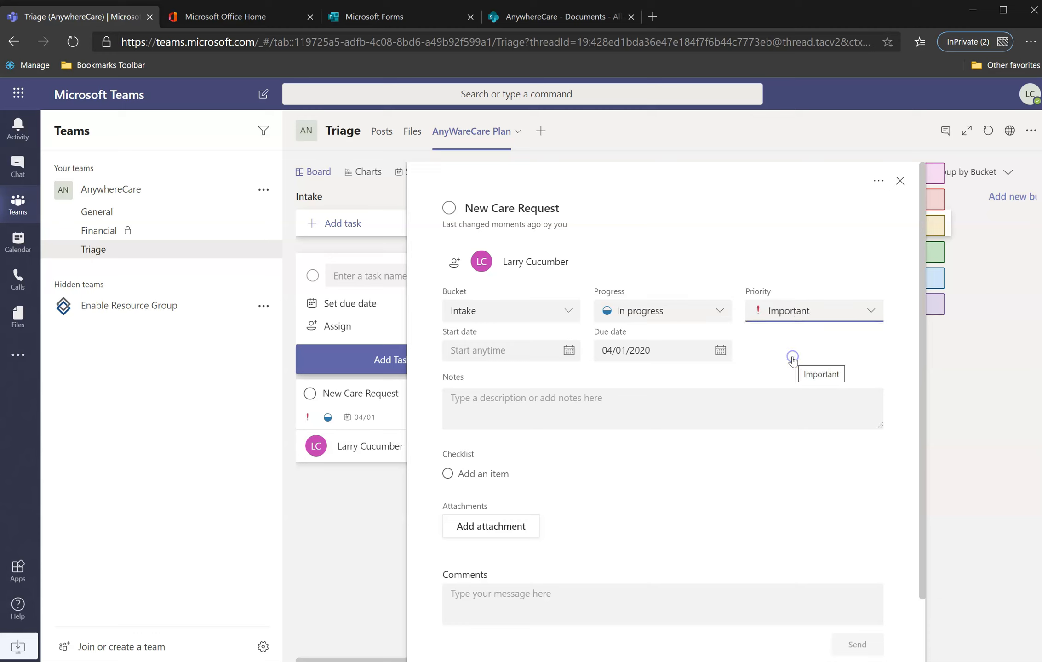
Step: Set the task's start date to 03/31/2020 and enter the note "Care request for so and so... They need meals."
left_click(458, 352)
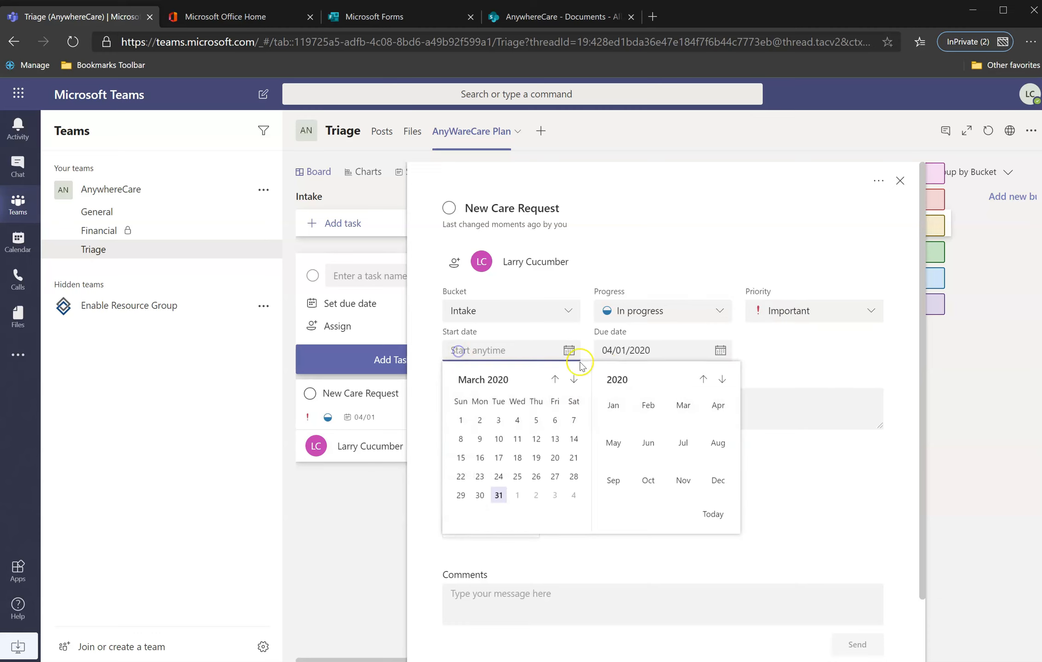
left_click(497, 496)
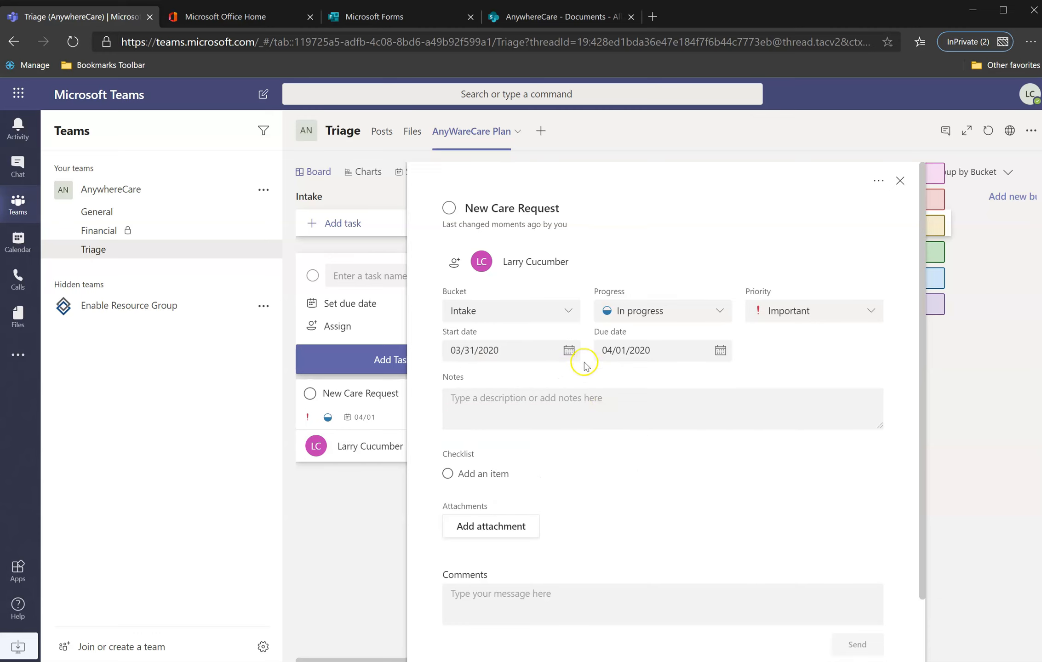
left_click(503, 409)
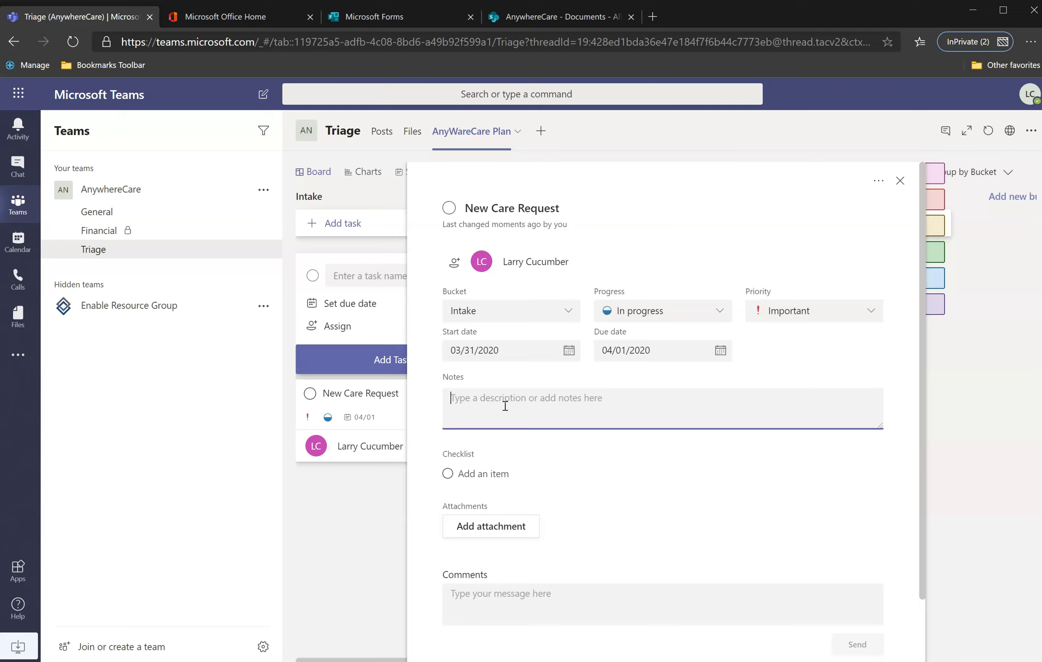
type("Care")
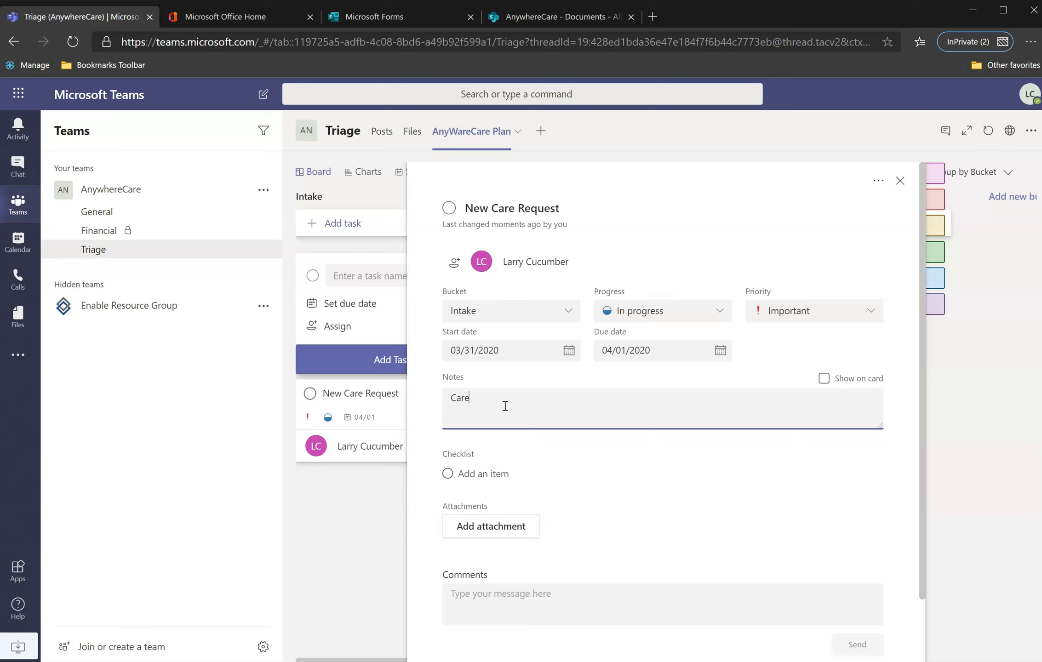
type(" request for so and so... They need meals.")
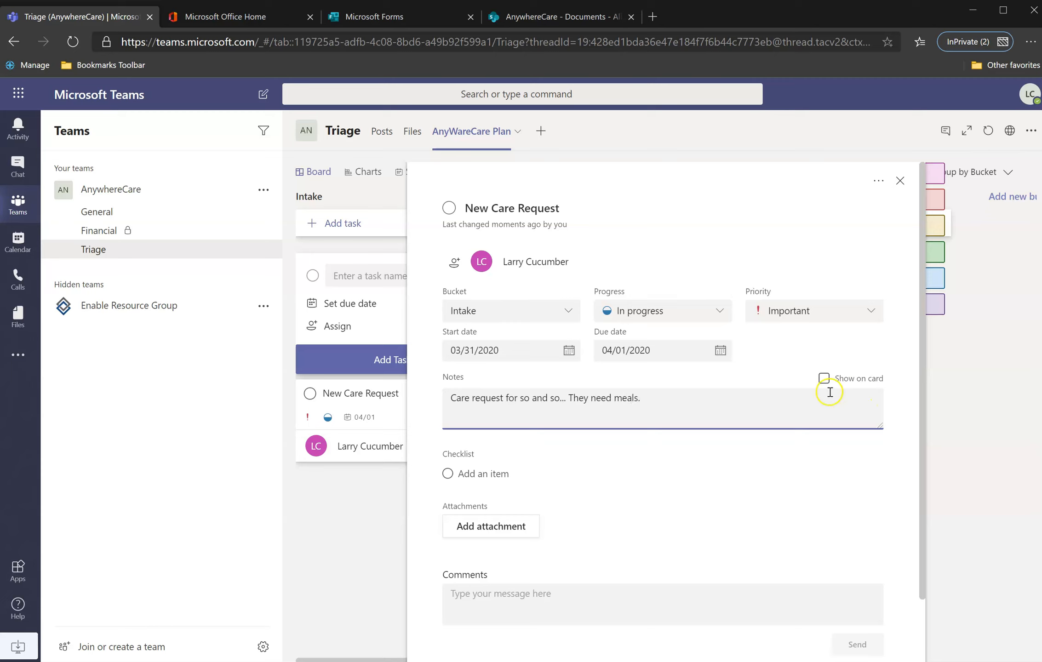
left_click(823, 379)
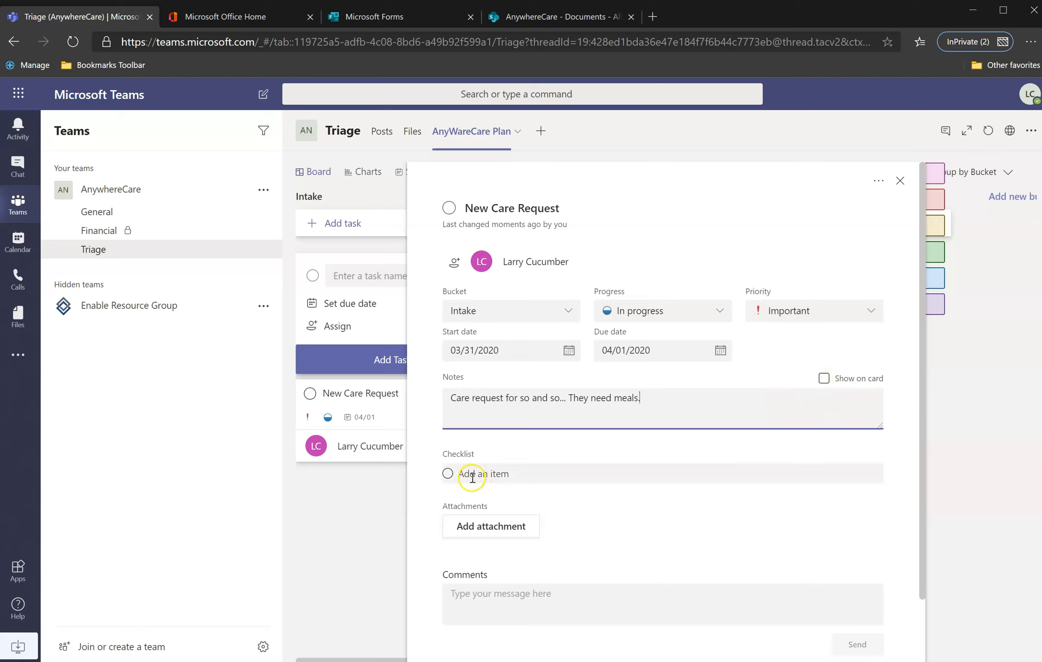
Step: Add the checklist items "Go to the store" and "Drive to their house" to the New Care Request task
left_click(523, 474)
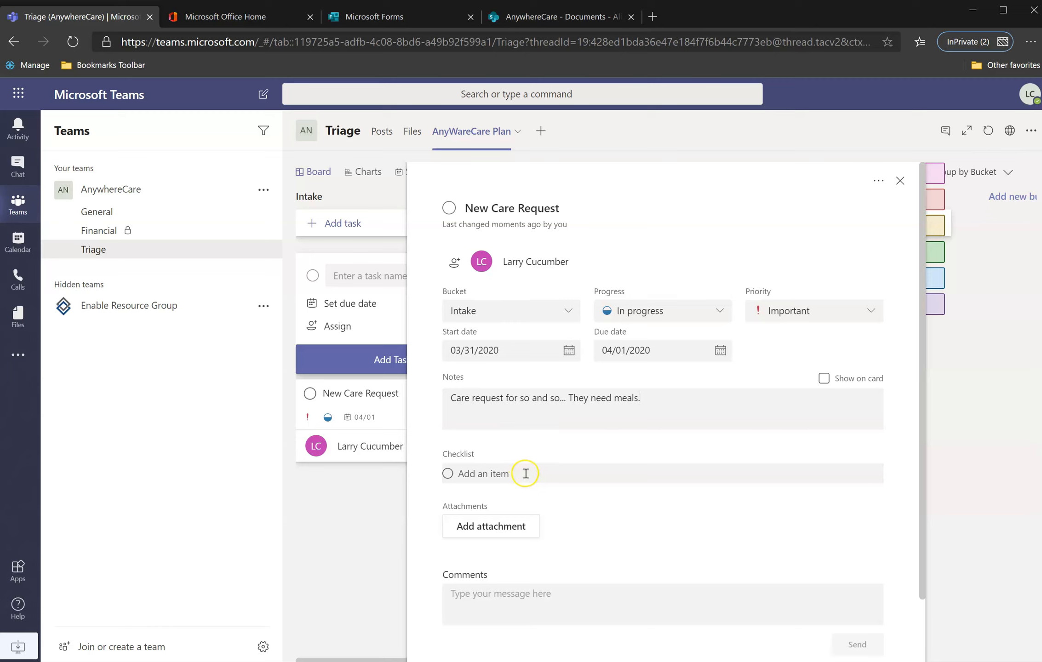
type("Go to the store")
key("Return")
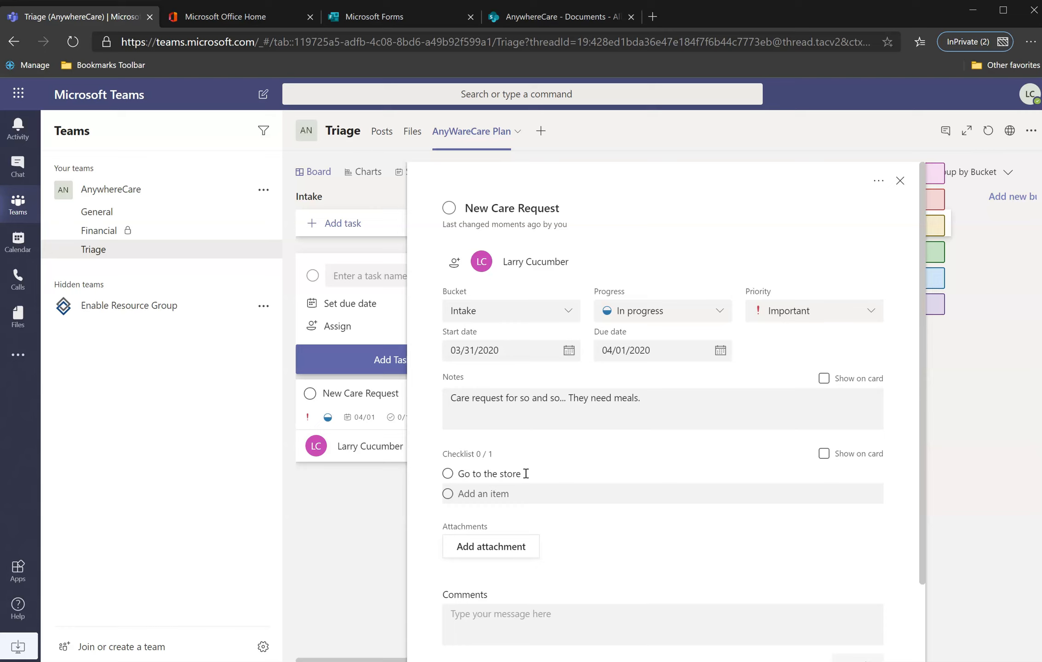
type("Drive to their house")
key("Return")
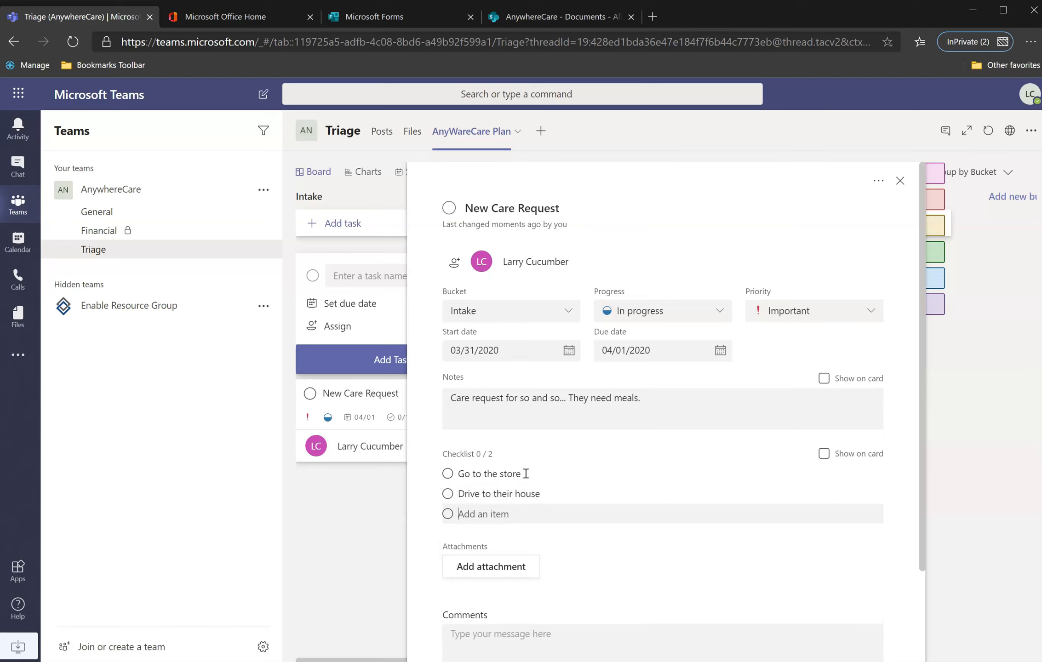
Step: Add the checklist item "Deliver the meal" to the New Care Request task and show the checklist on its card
type("Deliver the meal")
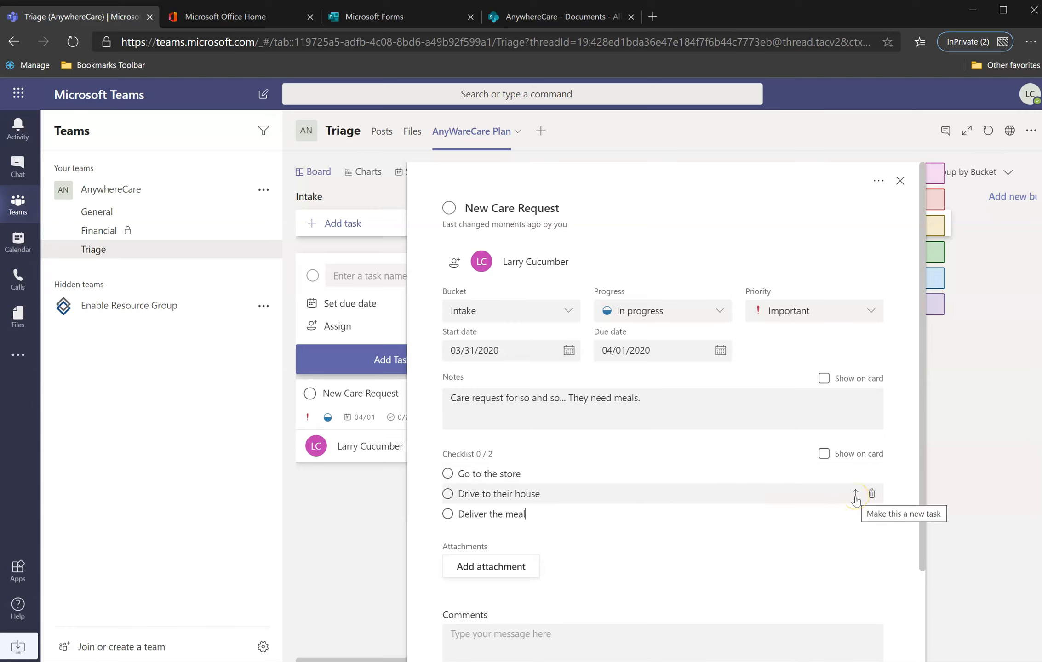
left_click_drag(499, 491, 510, 467)
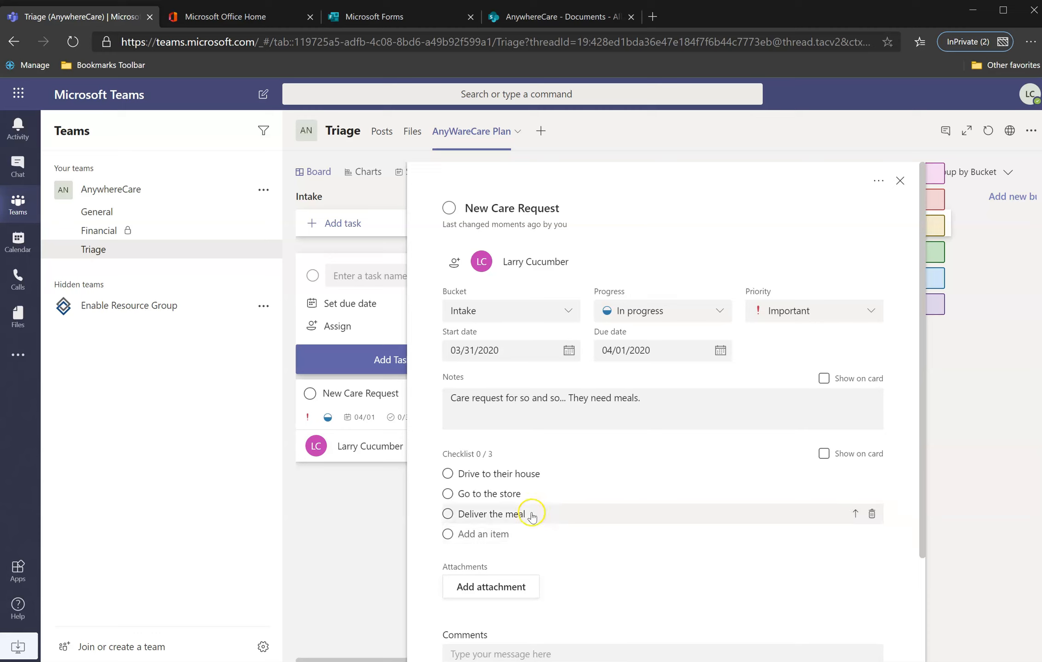
left_click_drag(508, 498, 492, 471)
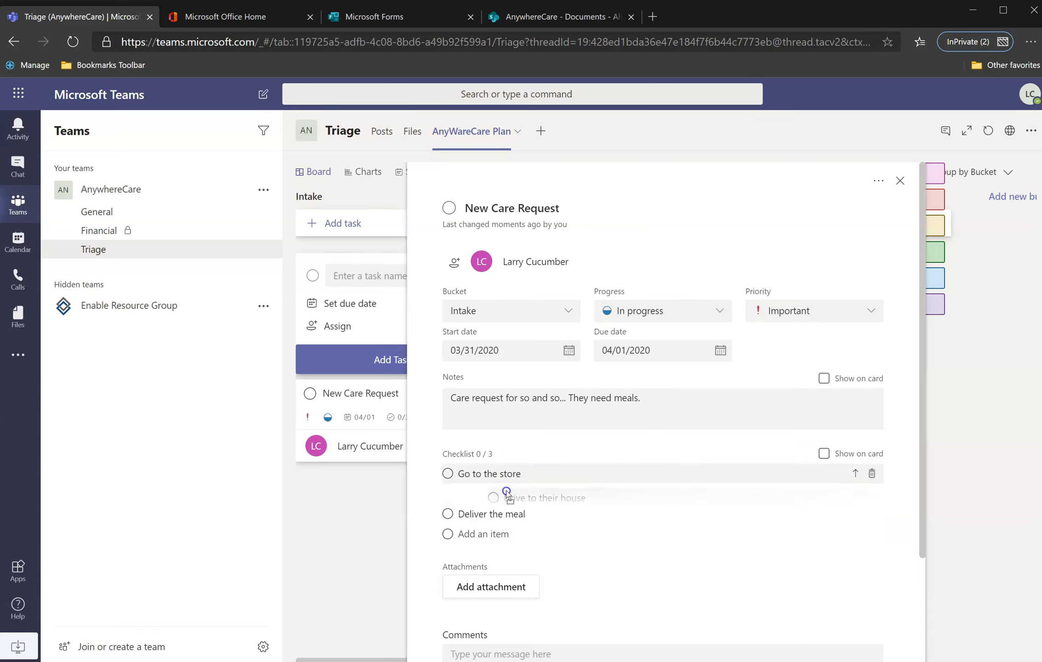
left_click(823, 454)
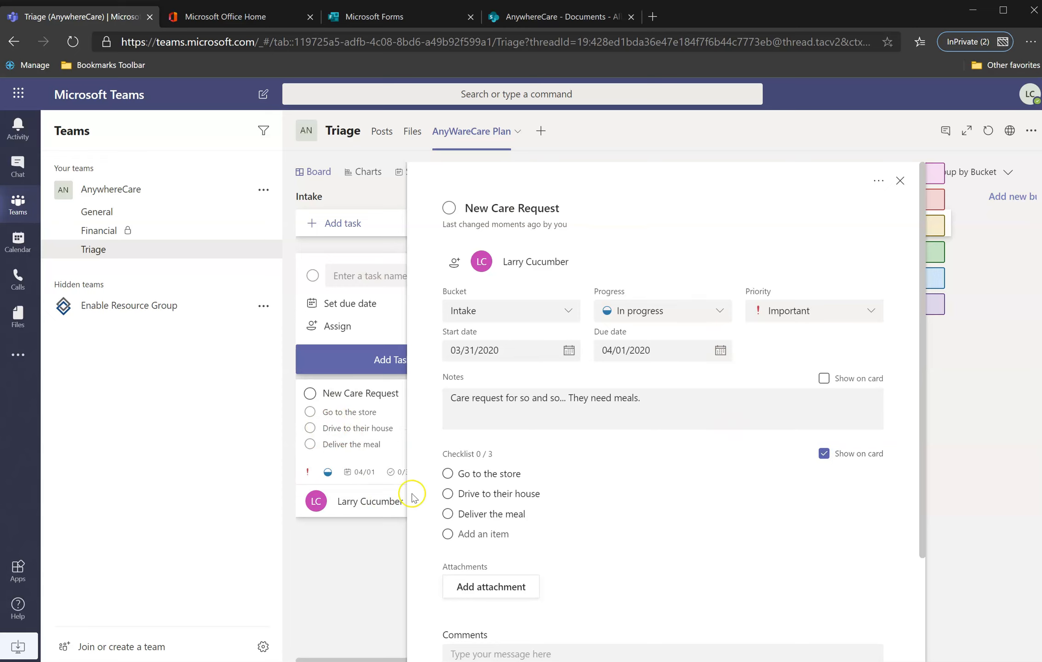
Step: Post a comment on the New Care Request task saying that the care recipient was called and is hungry
scroll(611, 504, "down", 3)
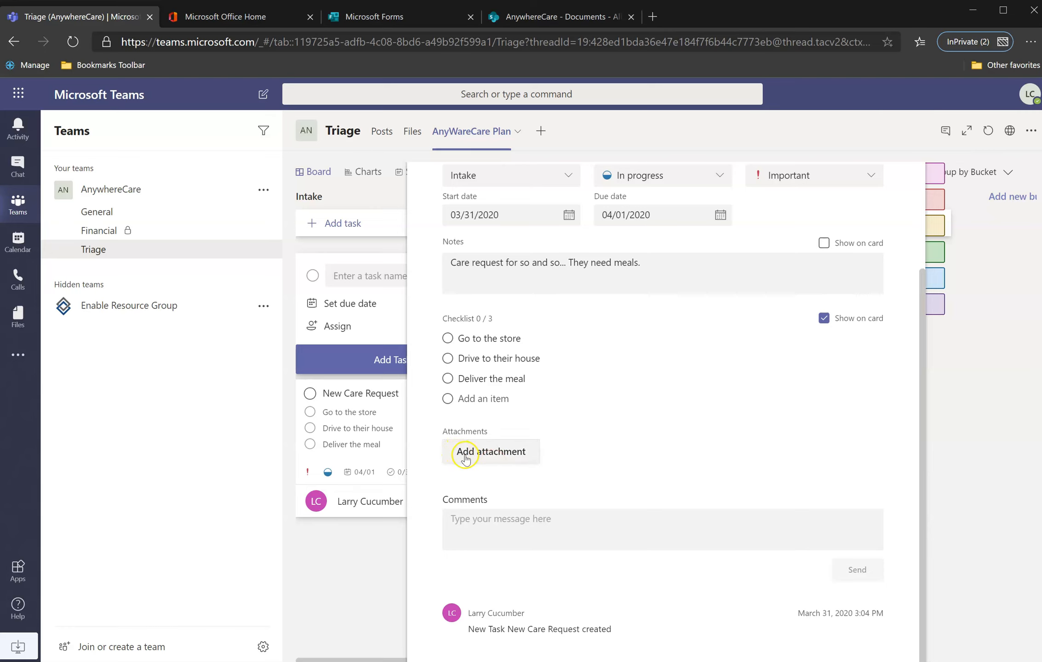
left_click(523, 524)
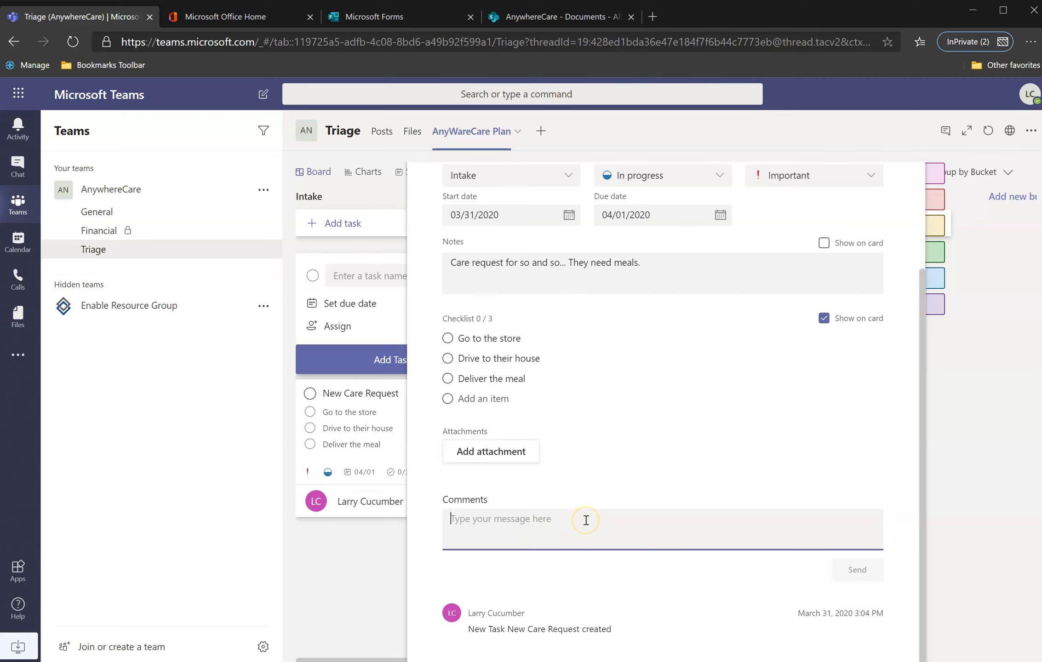
type("Called Bob. H")
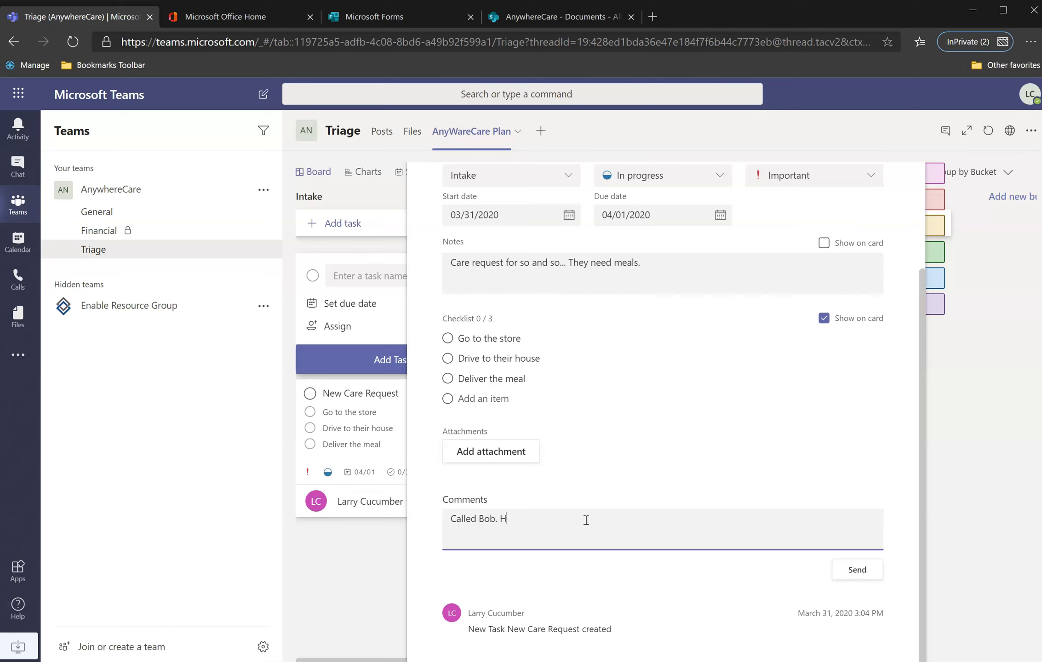
type("e's hungry/")
left_click(857, 569)
scroll(538, 518, "down", 2)
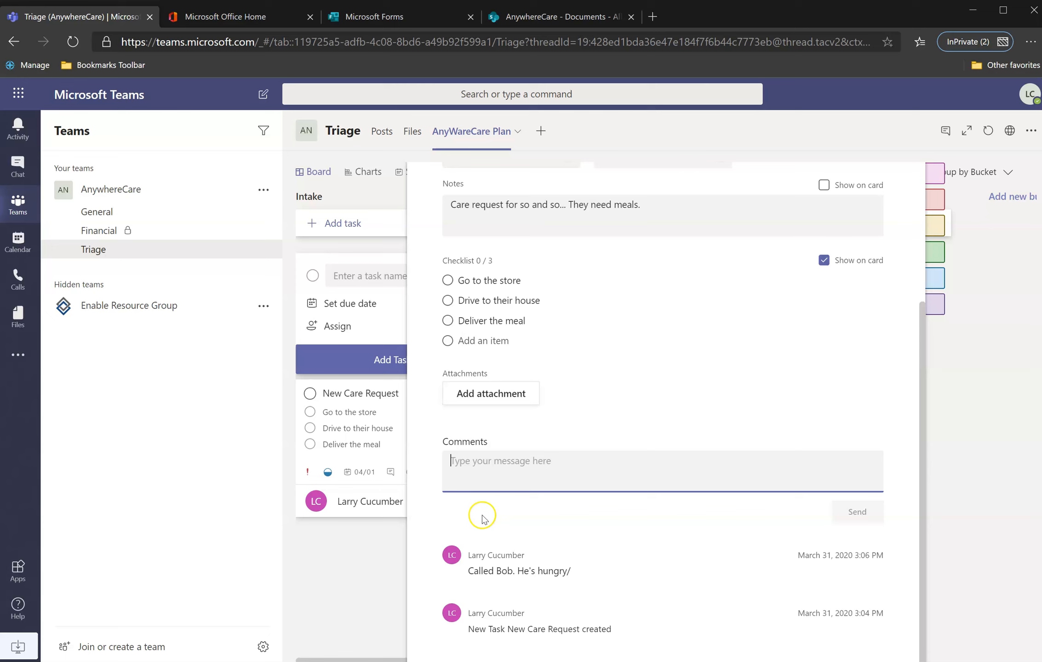
scroll(873, 276, "up", 5)
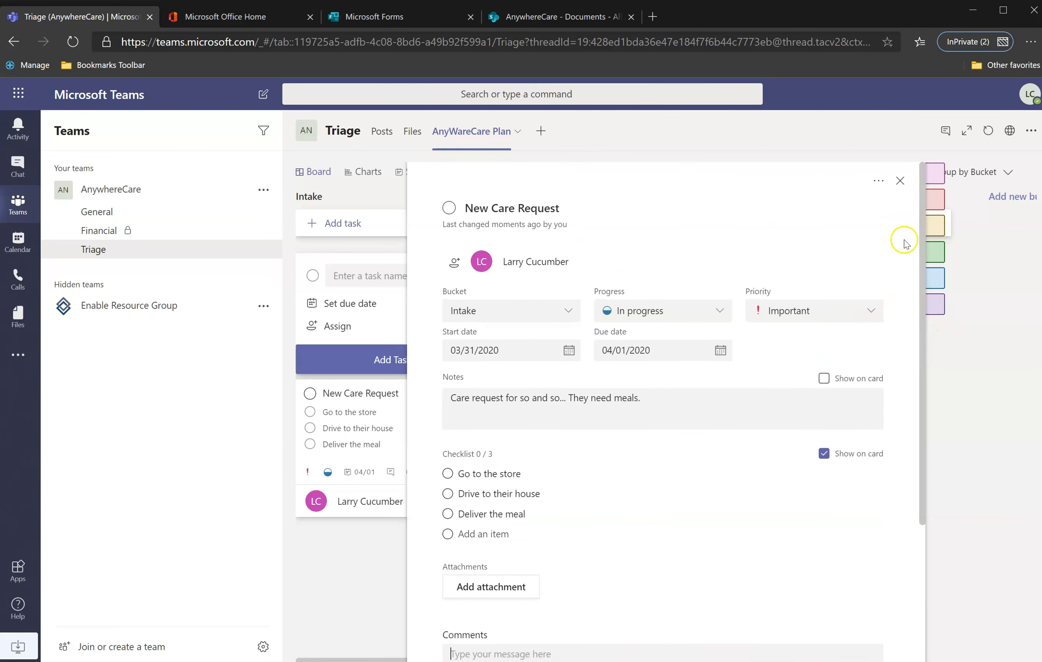
Step: Name the red label "Fin" and apply the pink Meals label to the New Care Request task
mouse_move(942, 167)
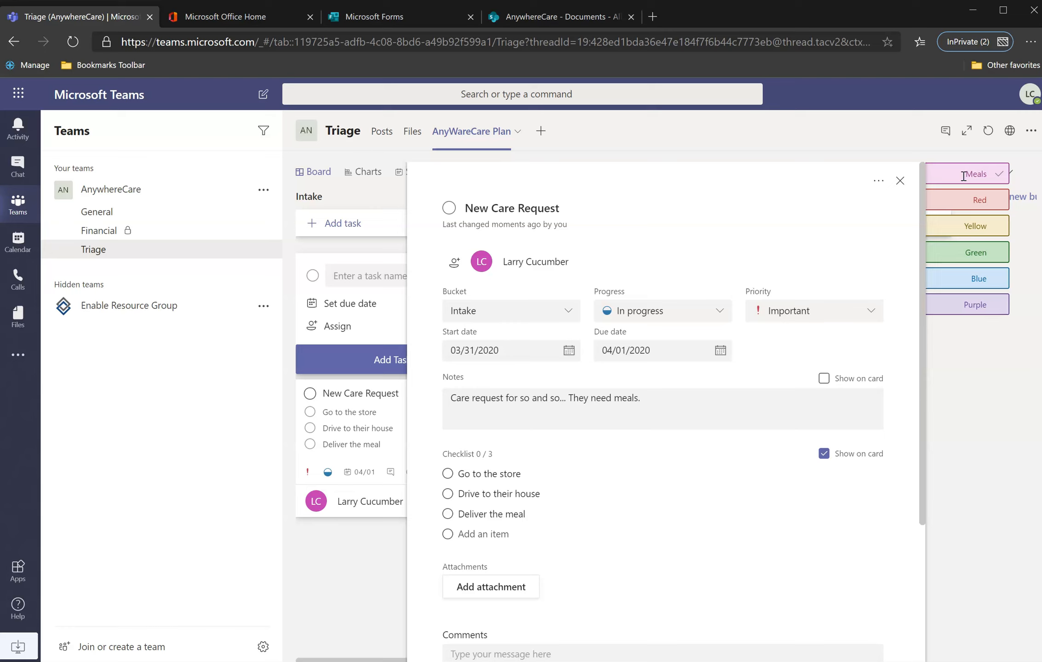
left_click(966, 201)
type("Fin")
left_click(992, 228)
left_click(955, 239)
left_click(988, 176)
left_click(854, 260)
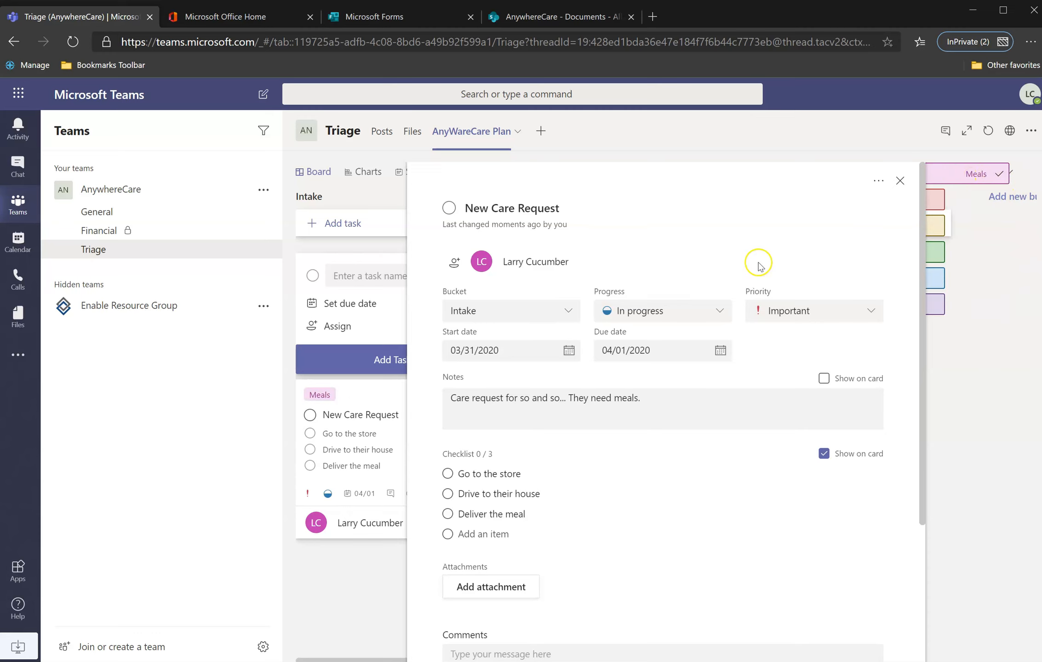
Step: Review the additional actions for copying, moving, linking or deleting the New Care Request task, and close its details
left_click(879, 186)
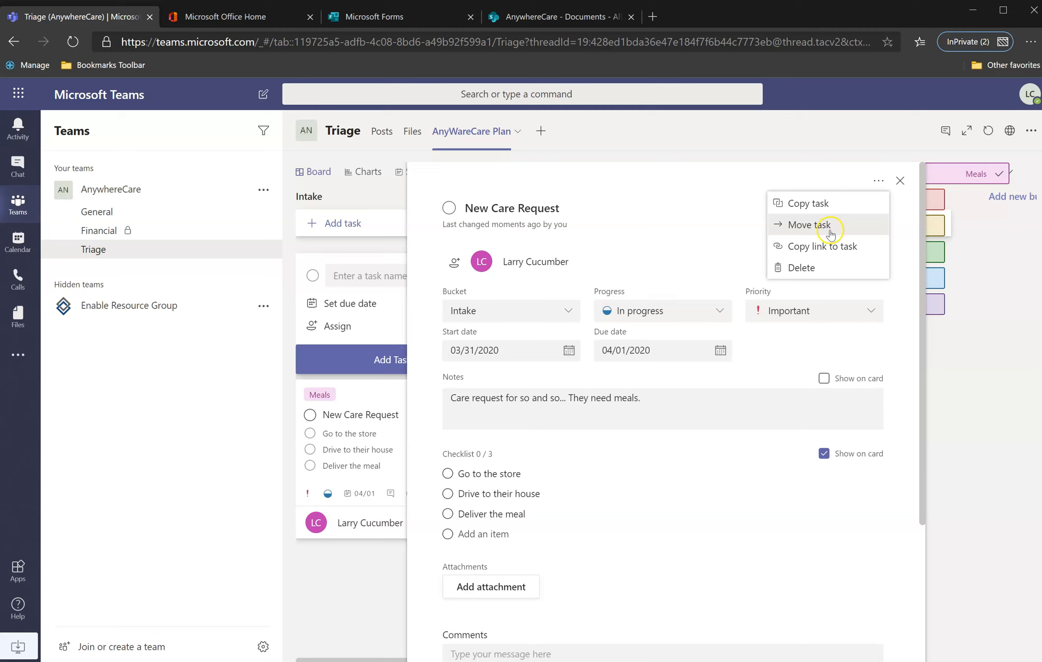
left_click(821, 276)
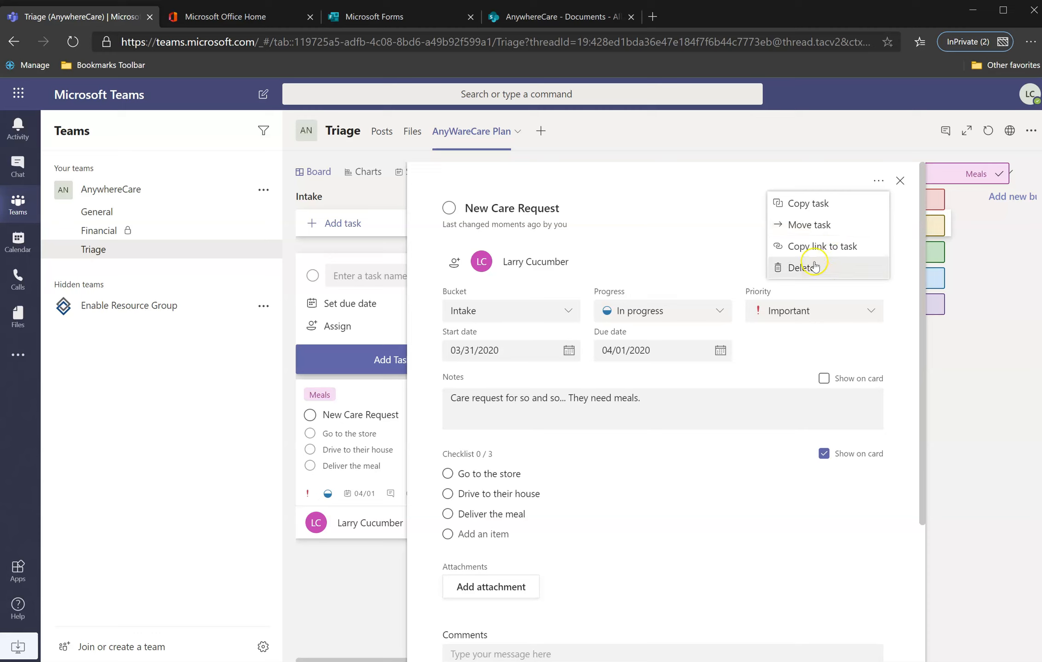
left_click(842, 278)
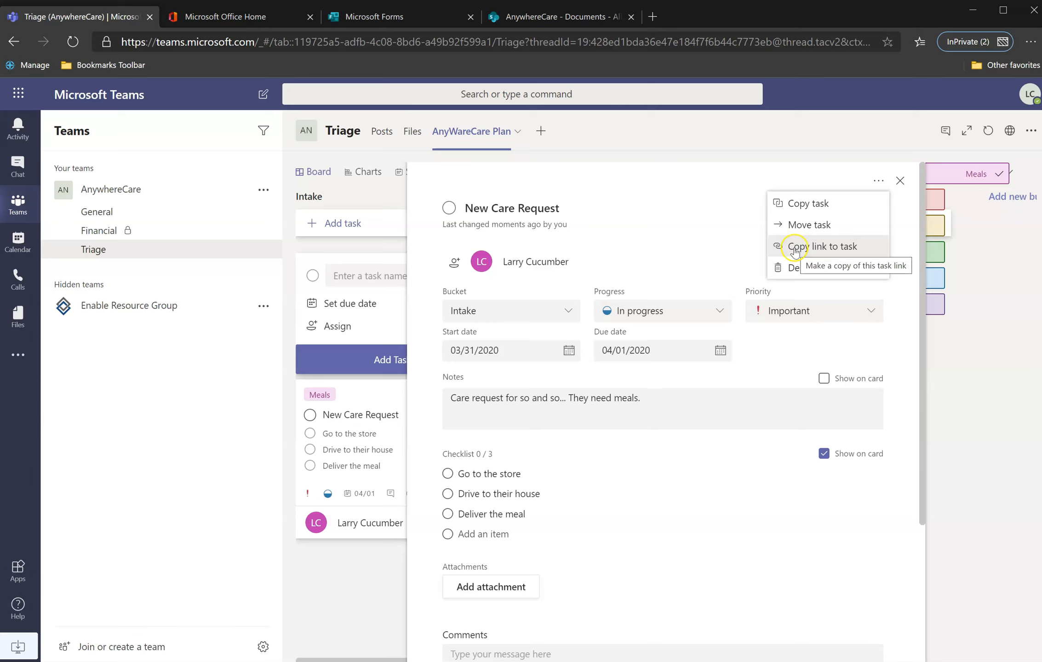
left_click(900, 181)
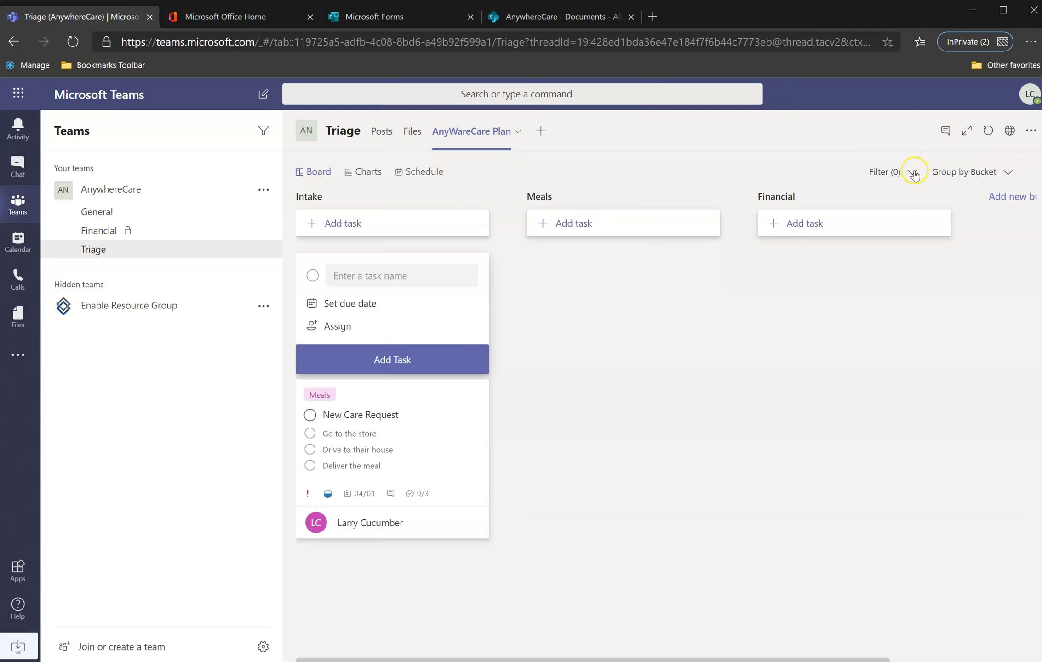
Step: View the plan board grouped by Assigned to and by Progress, and return it to grouping by Bucket
left_click(966, 176)
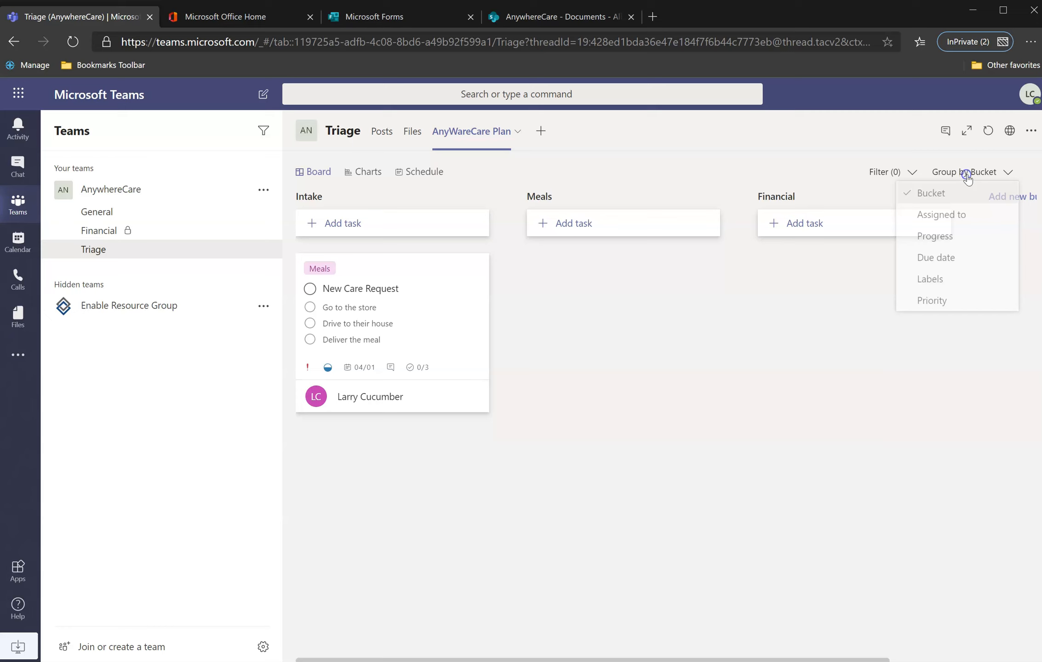
left_click(946, 219)
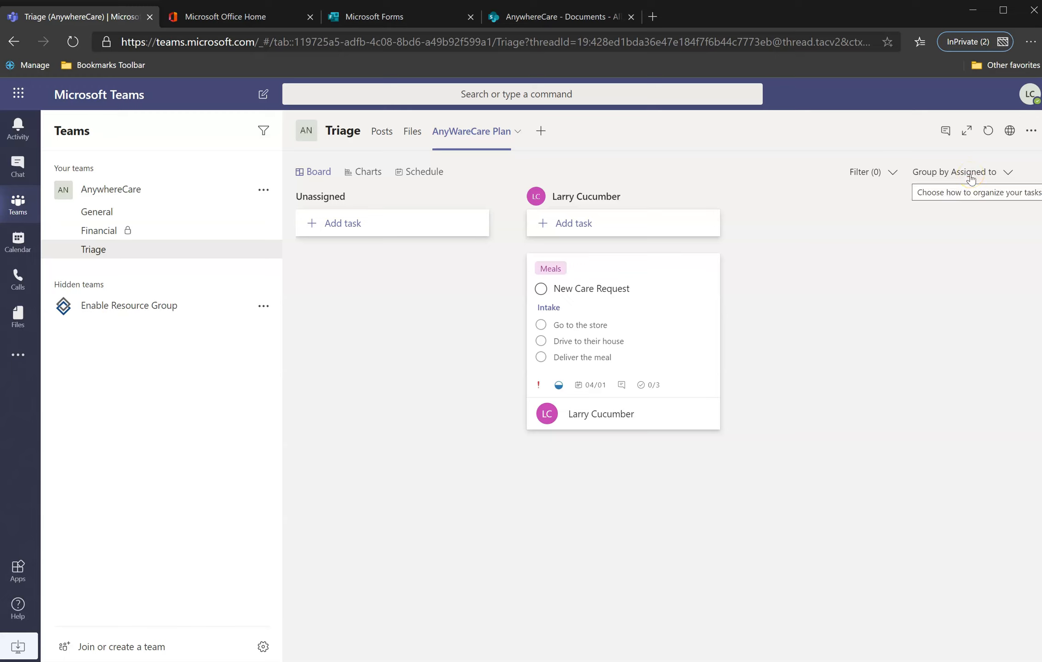
left_click(958, 174)
left_click(938, 239)
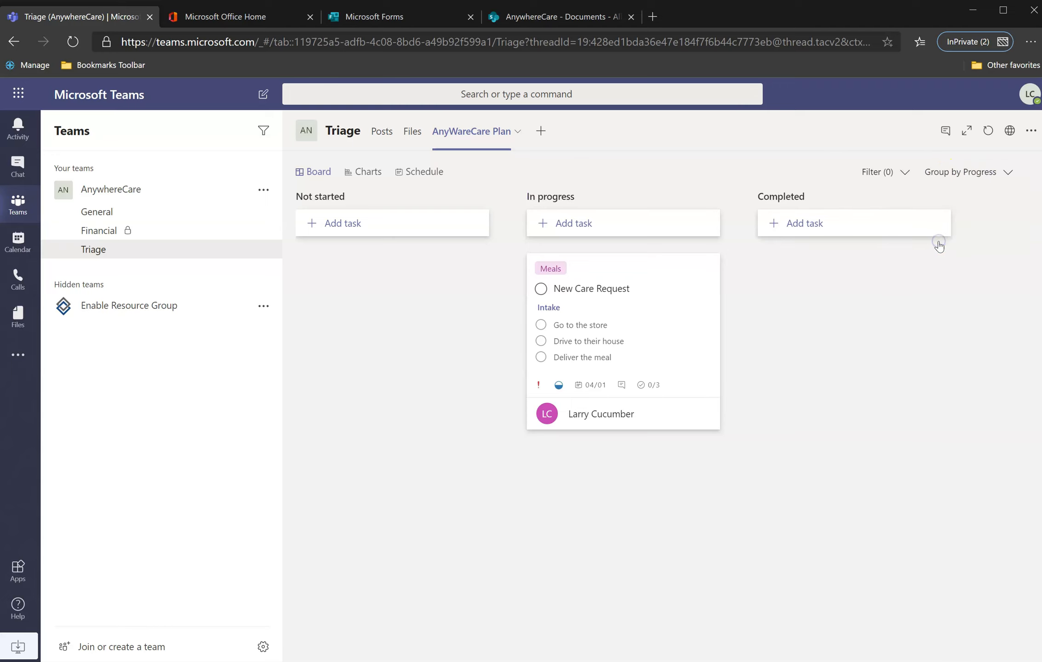
left_click(966, 174)
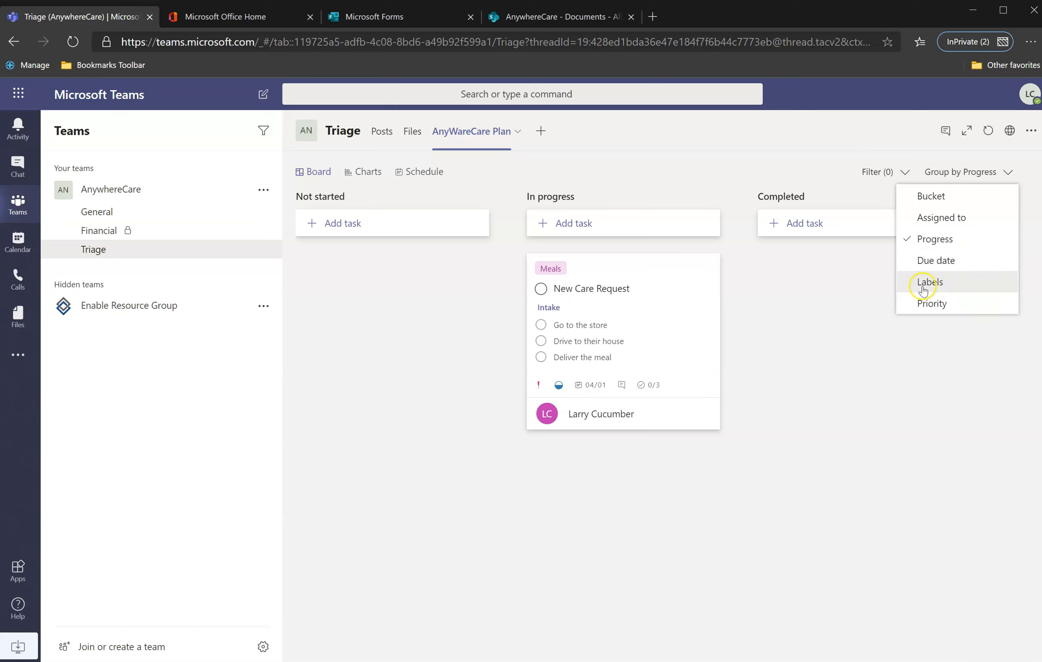
left_click(927, 195)
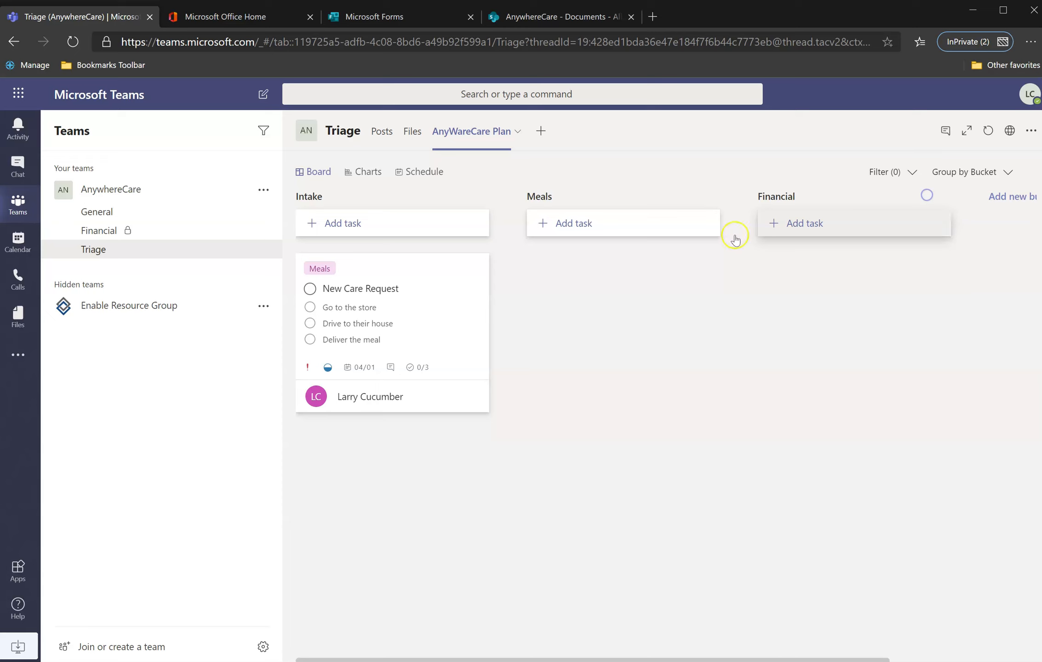
Step: View the plan's charts and its monthly schedule, and return to the board
left_click(364, 172)
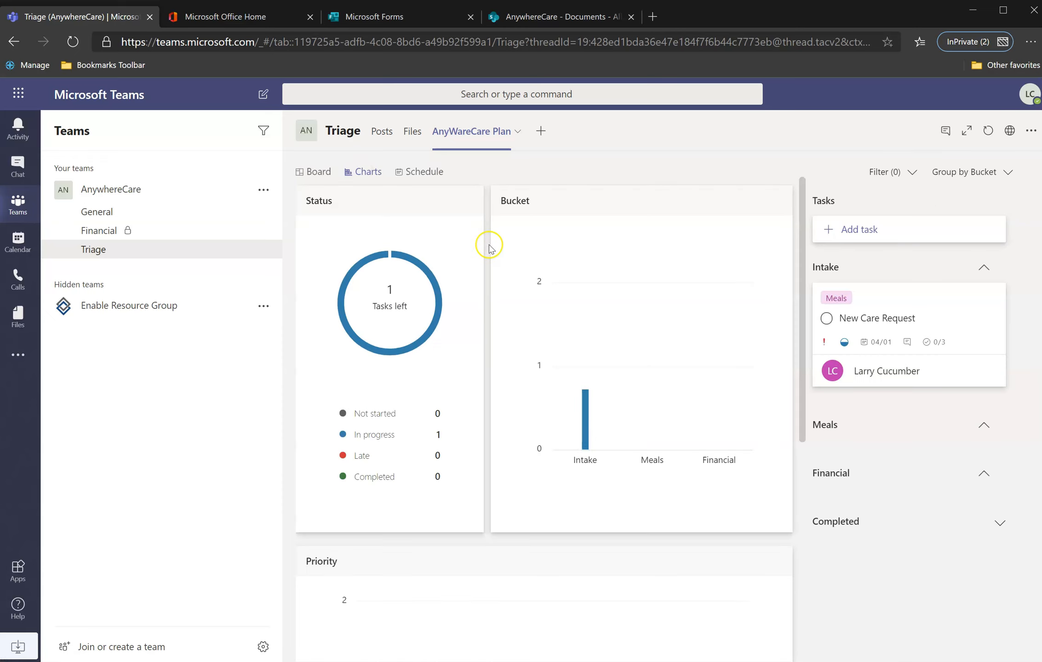
left_click(419, 171)
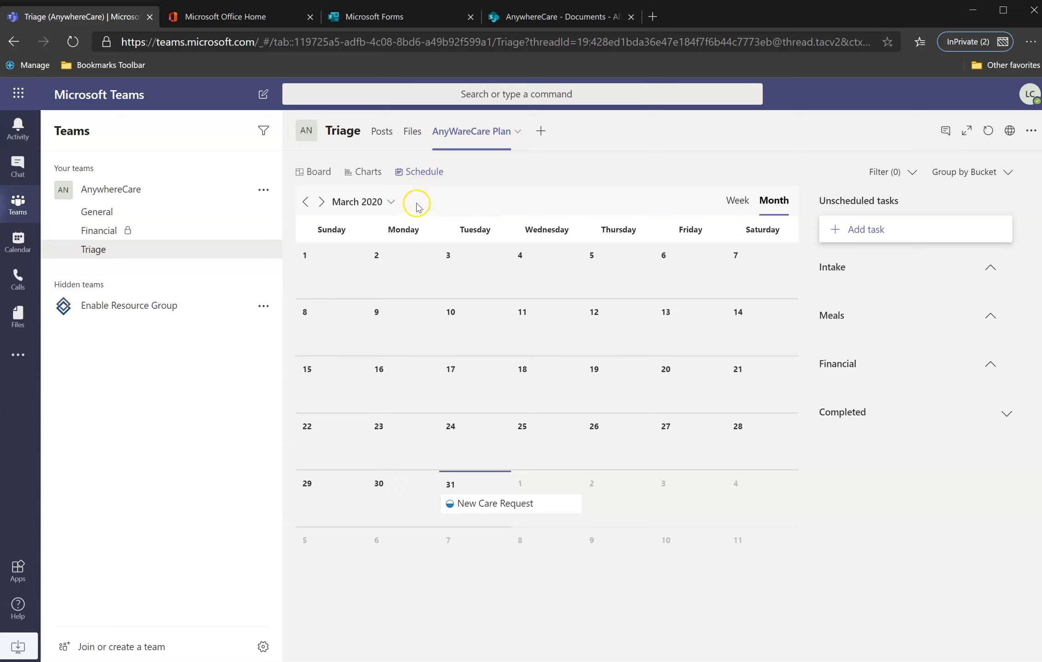
left_click(315, 172)
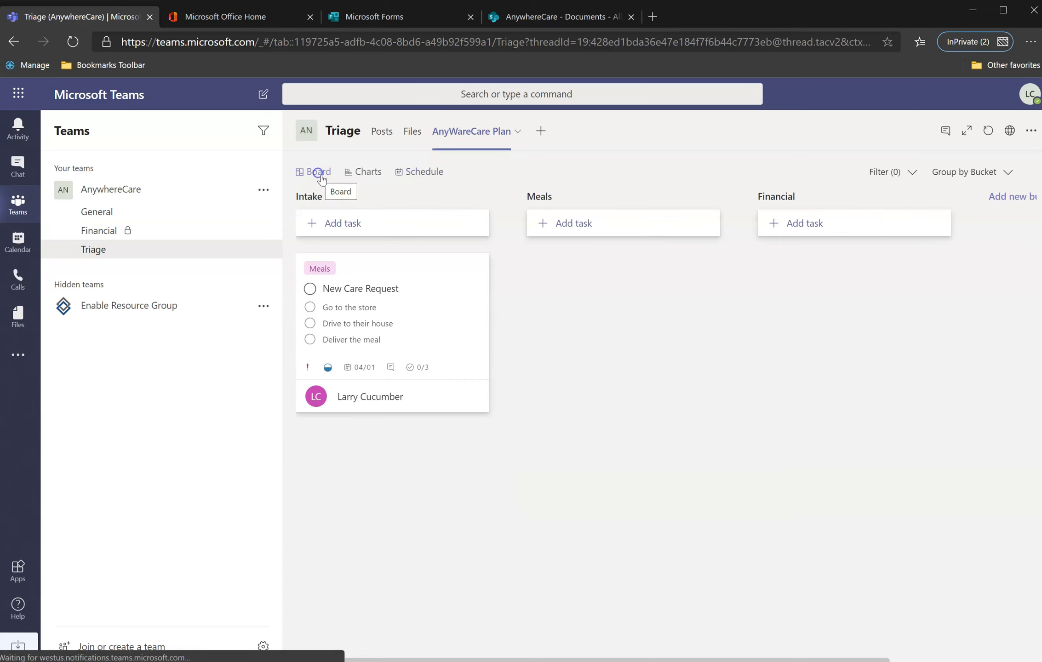
left_click(411, 178)
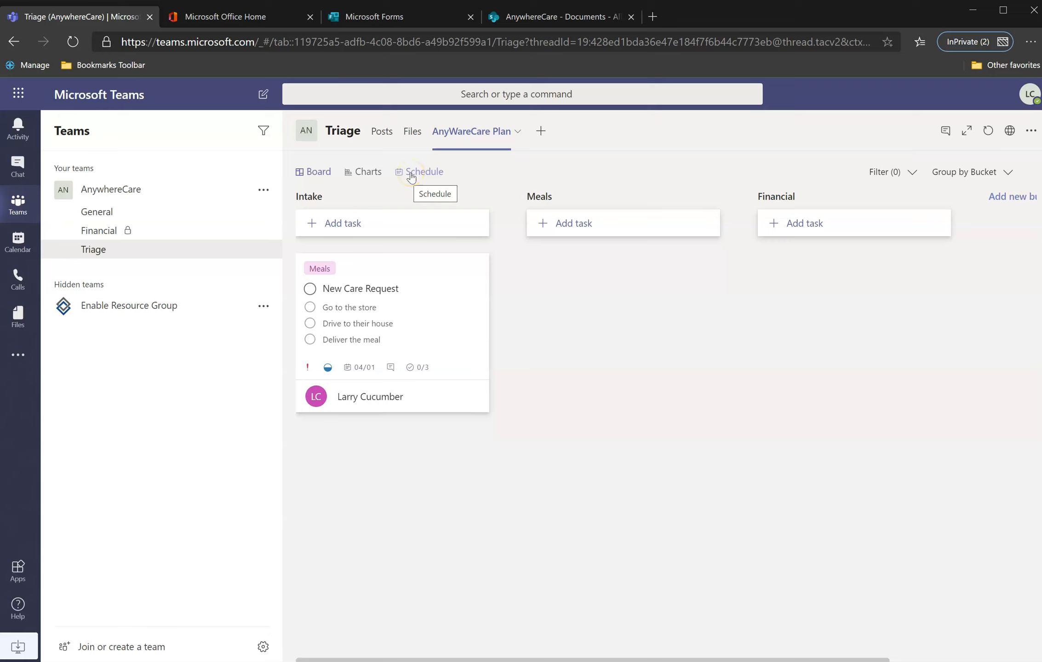